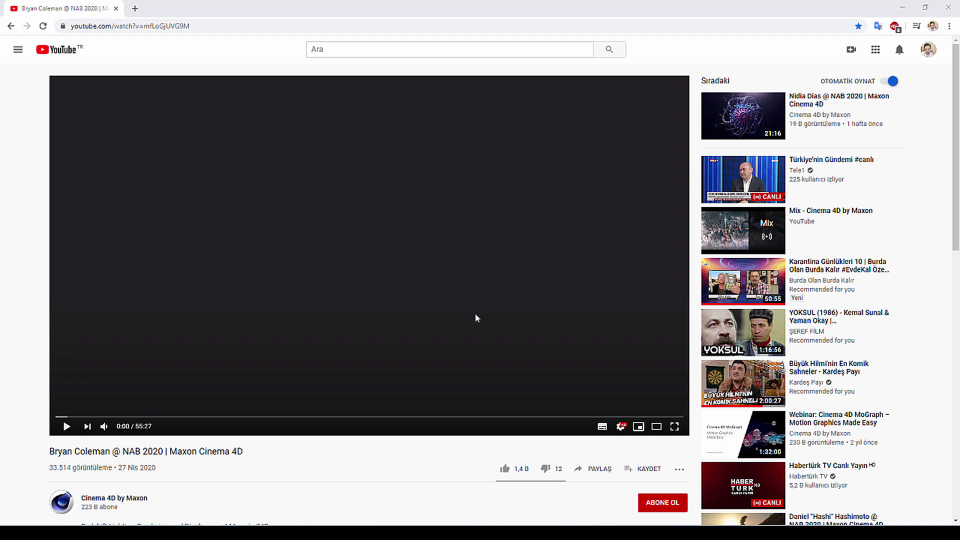
Play the Cinema 4D NAB 2020 talk, skip to about 20:39, and pause on the terrain render
{"action": "left_click", "coordinate": [192, 366]}
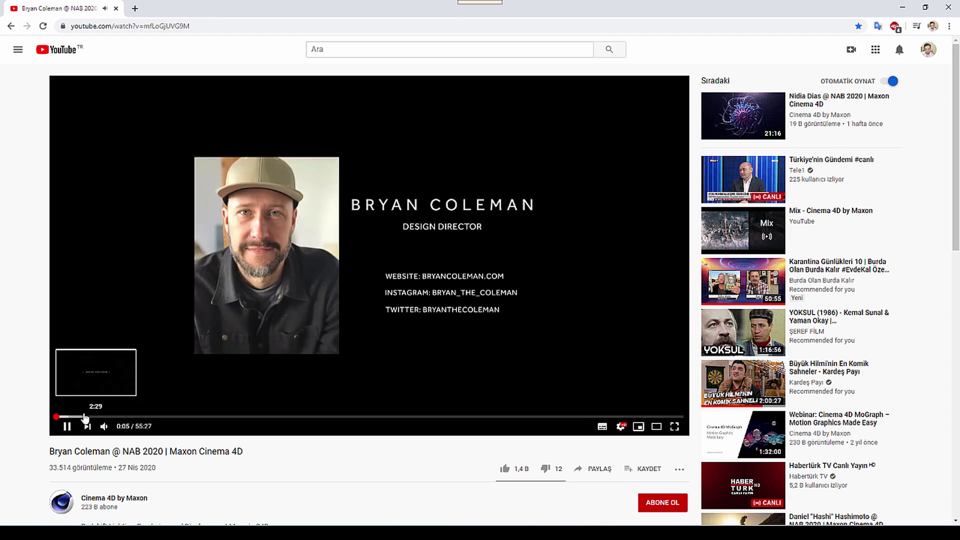
{"action": "left_click", "coordinate": [85, 416]}
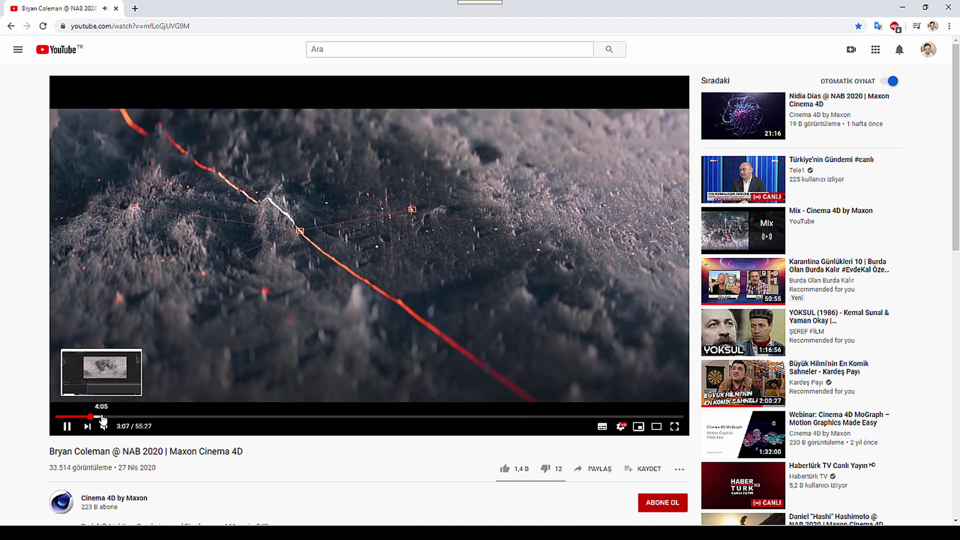
{"action": "left_click", "coordinate": [174, 422]}
{"action": "left_click", "coordinate": [266, 417]}
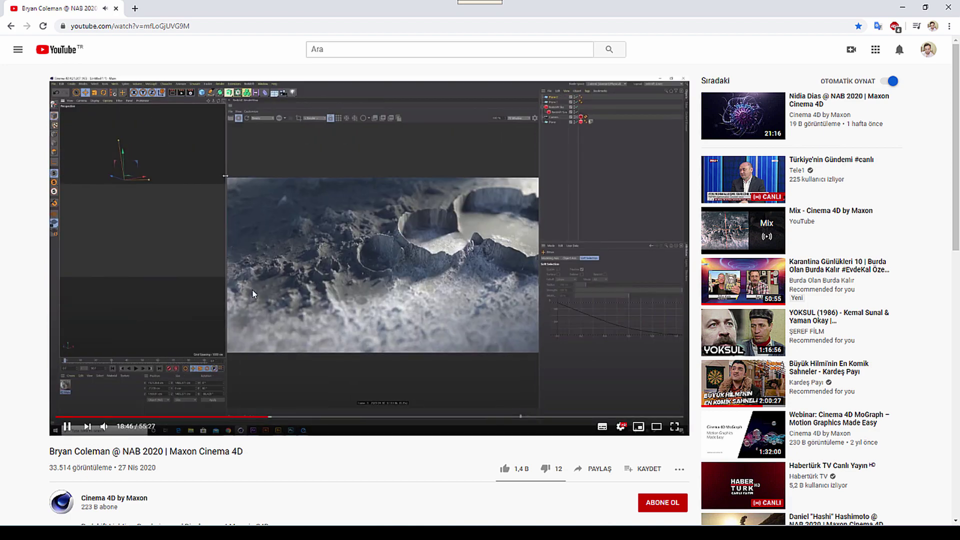
{"action": "left_click", "coordinate": [289, 416]}
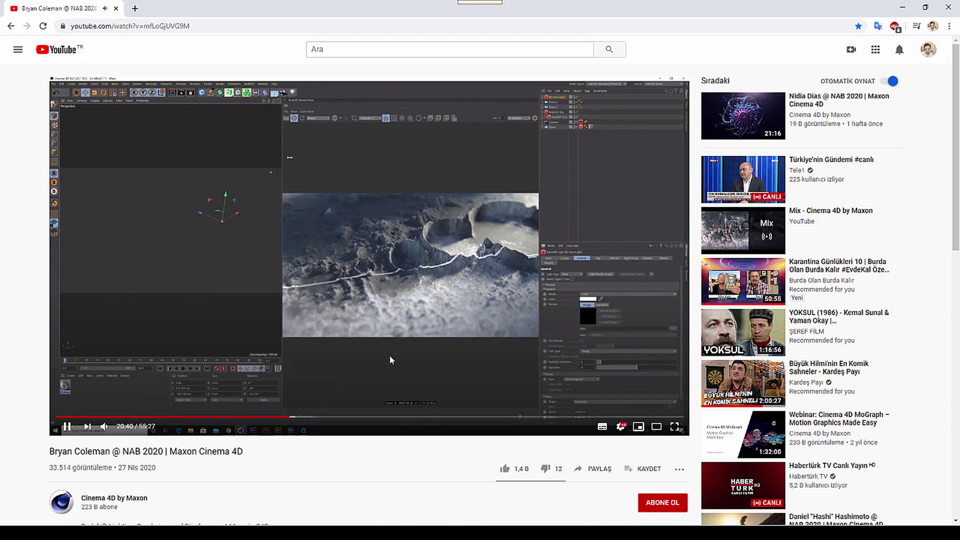
{"action": "left_click", "coordinate": [389, 356]}
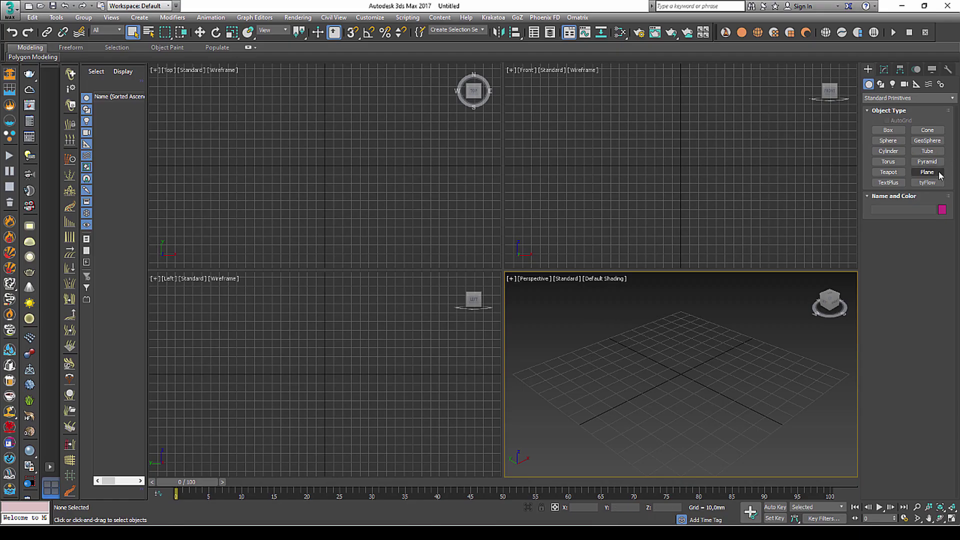
Draw a plane in the Top view and set its length and width to 200 mm
{"action": "left_click", "coordinate": [930, 172]}
{"action": "left_click_drag", "start_coordinate": [276, 107], "coordinate": [405, 221]}
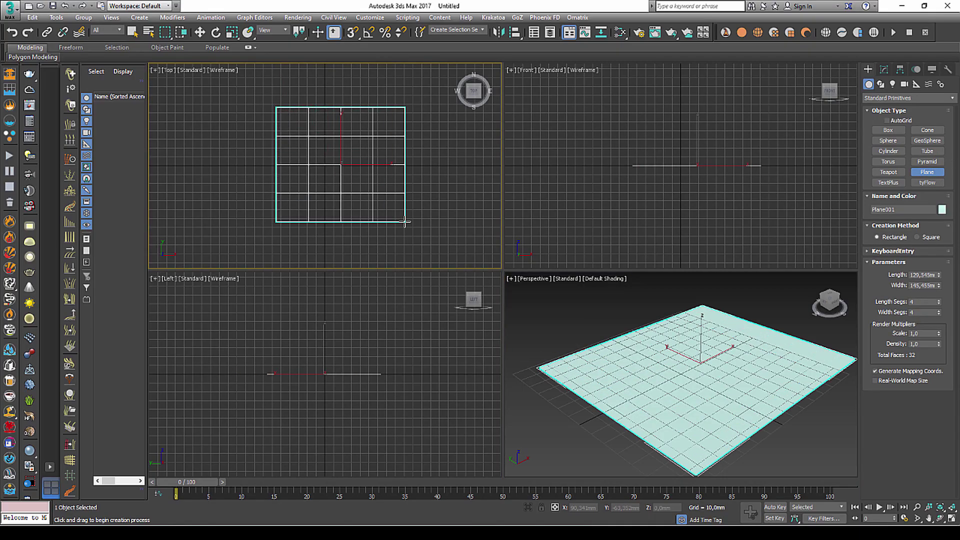
{"action": "key", "text": "Escape"}
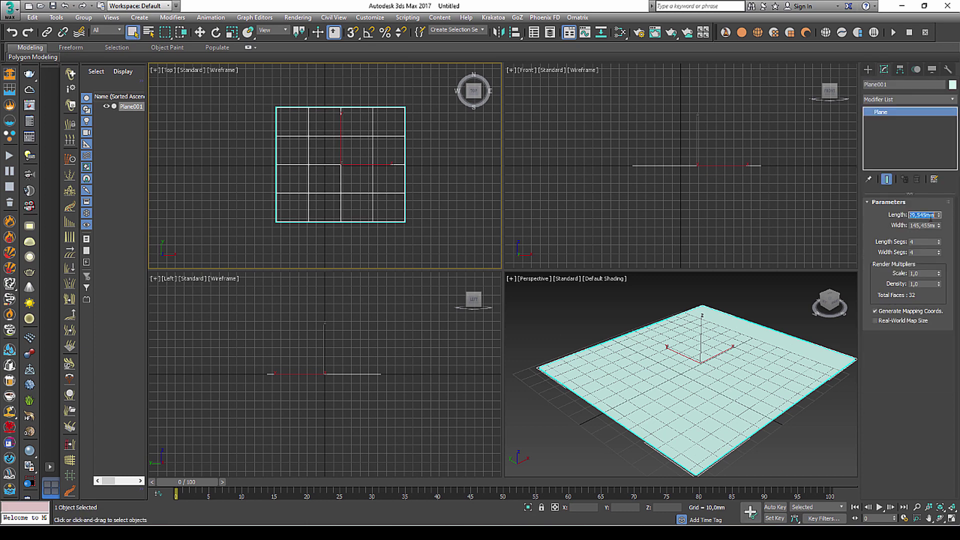
{"action": "type", "text": "20"}
{"action": "key", "text": "Tab"}
{"action": "type", "text": "200"}
{"action": "left_click", "coordinate": [925, 215]}
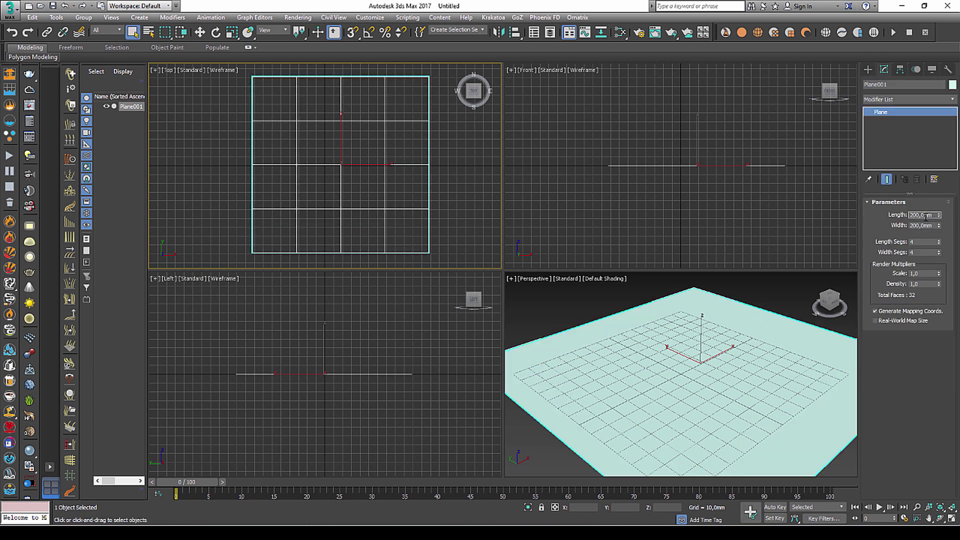
Check the scene Units Setup and close it without changes
{"action": "left_click", "coordinate": [370, 17]}
{"action": "left_click", "coordinate": [375, 145]}
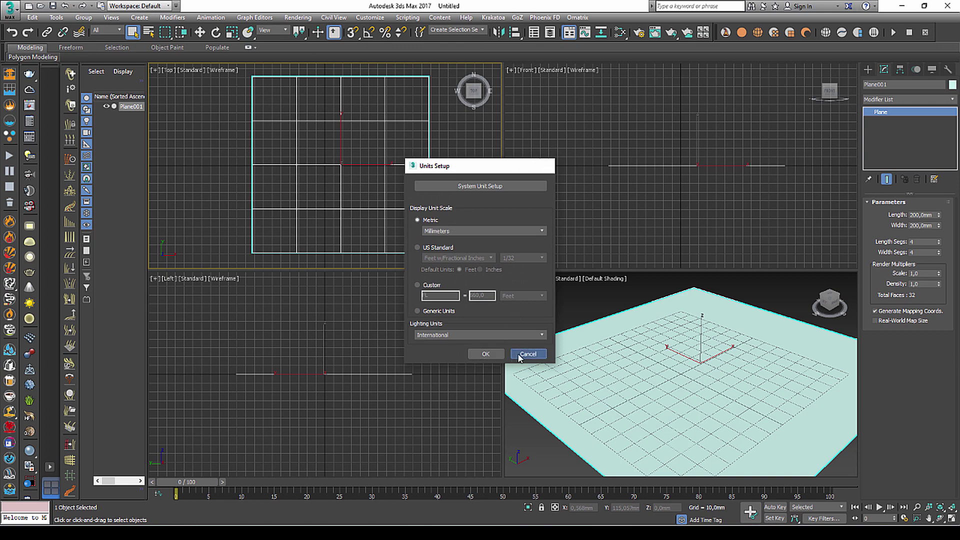
{"action": "left_click", "coordinate": [491, 357]}
Zero the plane's X and Y position so it sits at the scene origin
{"action": "key", "text": "w"}
{"action": "right_click", "coordinate": [602, 508]}
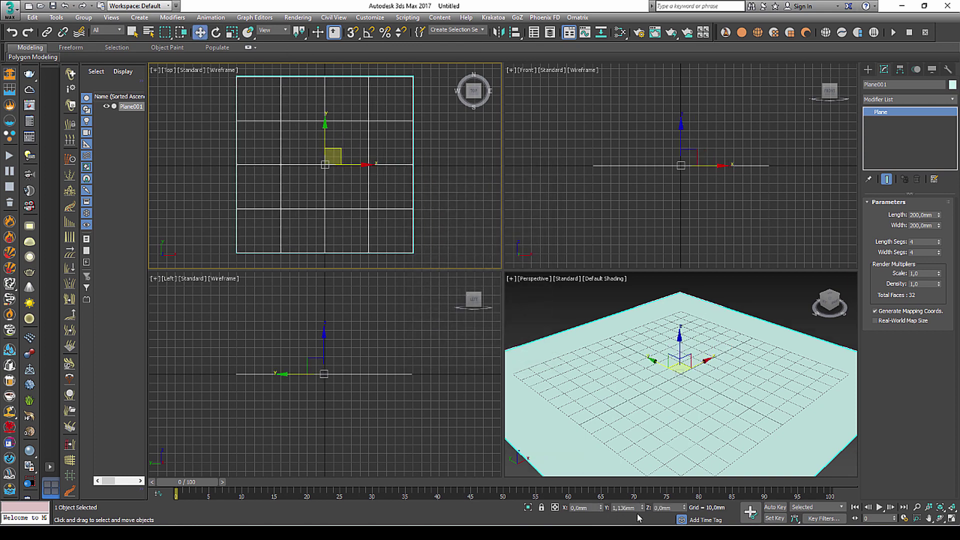
{"action": "right_click", "coordinate": [643, 508]}
{"action": "left_click", "coordinate": [648, 414]}
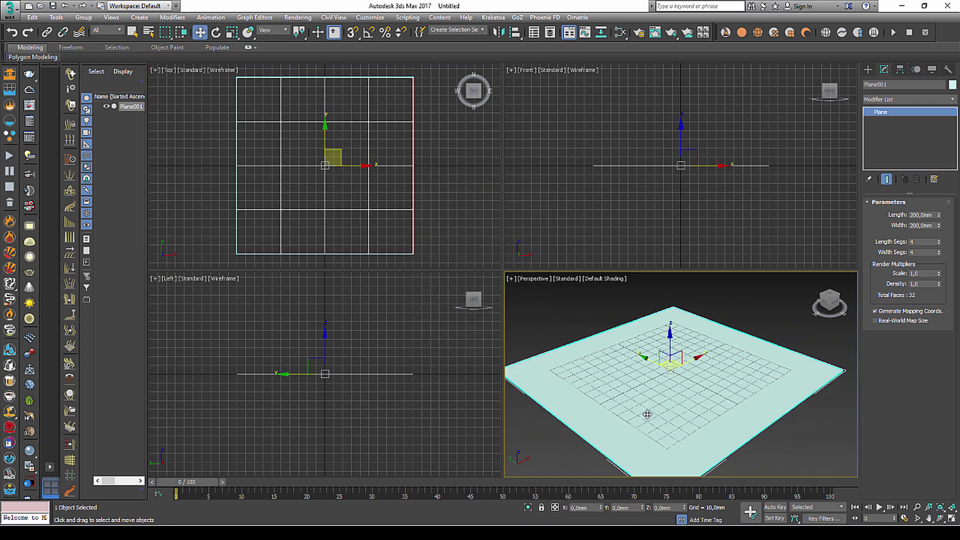
{"action": "left_click", "coordinate": [620, 32]}
{"action": "left_click", "coordinate": [578, 20]}
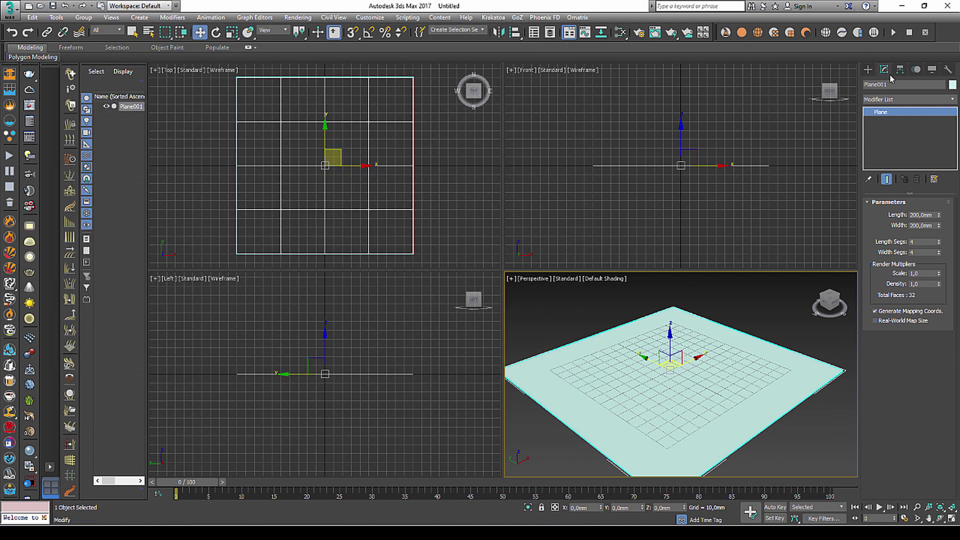
Add a VRayDisplacementMod modifier to the plane
{"action": "left_click", "coordinate": [905, 100]}
{"action": "scroll", "coordinate": [900, 350], "scroll_direction": "down", "scroll_amount": 10}
{"action": "scroll", "coordinate": [898, 400], "scroll_direction": "down", "scroll_amount": 5}
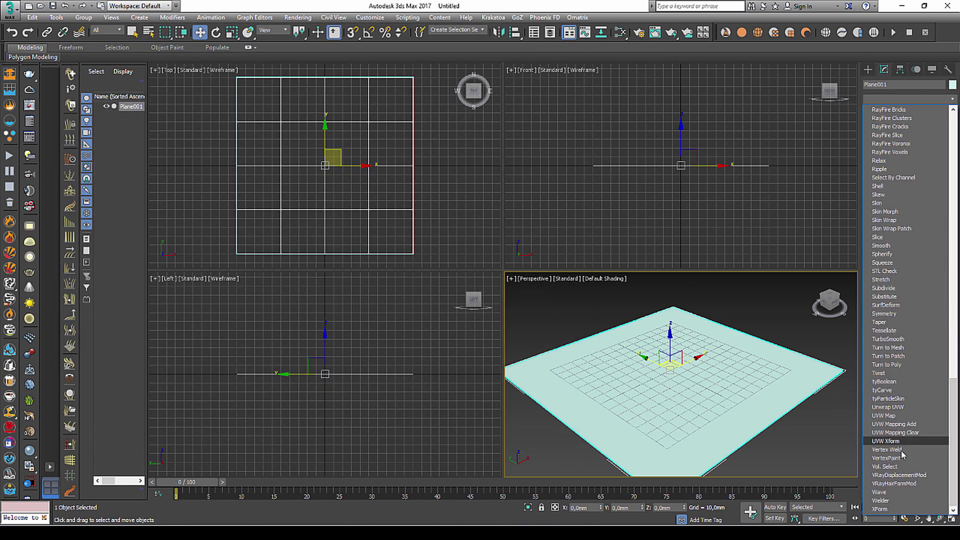
{"action": "left_click", "coordinate": [909, 476]}
Make V-Ray the active renderer and open the Slate Material Editor
{"action": "left_click", "coordinate": [639, 32]}
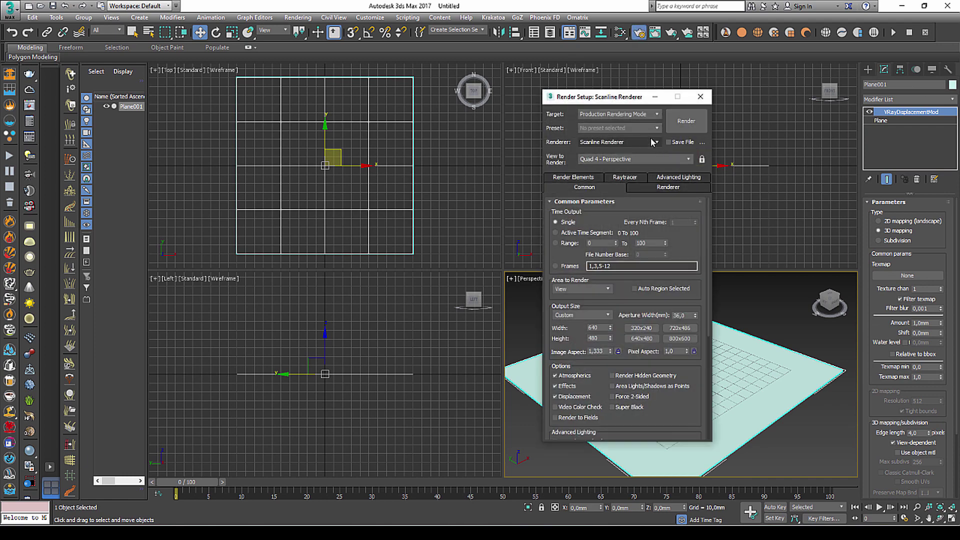
{"action": "left_click", "coordinate": [619, 142]}
{"action": "left_click", "coordinate": [623, 199]}
{"action": "left_click", "coordinate": [753, 96]}
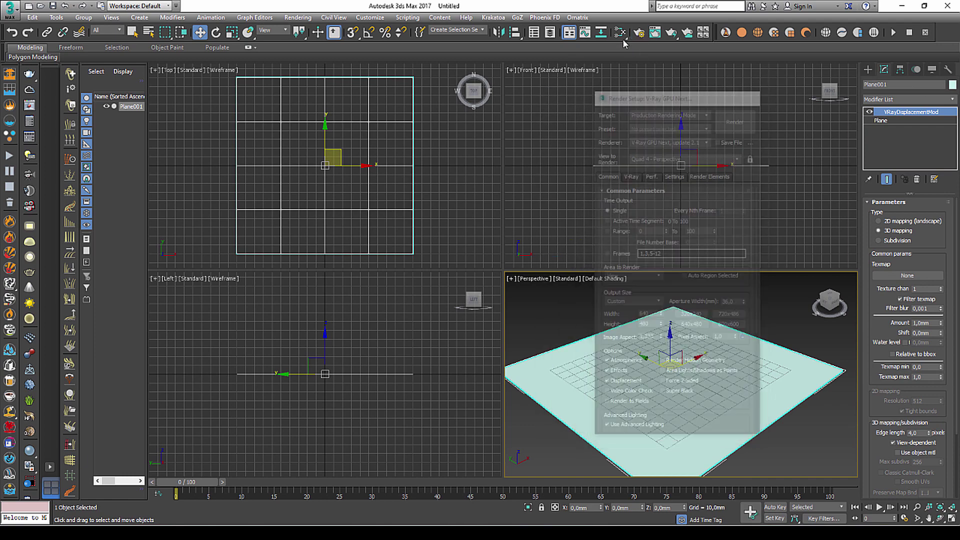
{"action": "left_click", "coordinate": [620, 32]}
{"action": "scroll", "coordinate": [107, 205], "scroll_direction": "up", "scroll_amount": 5}
Add a VRayMtl material node in the Slate editor
{"action": "scroll", "coordinate": [106, 235], "scroll_direction": "up", "scroll_amount": 4}
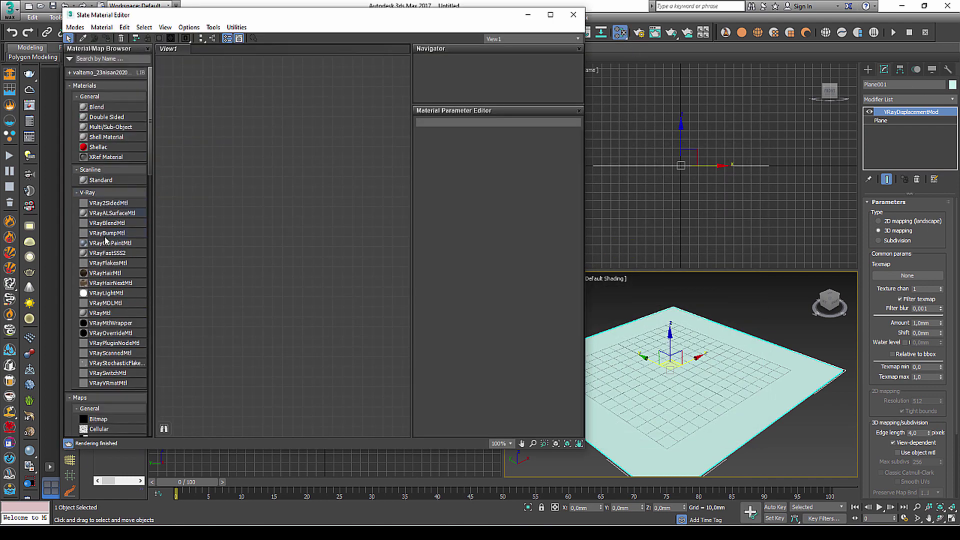
{"action": "left_click_drag", "start_coordinate": [105, 316], "coordinate": [310, 160]}
{"action": "double_click", "coordinate": [326, 165]}
{"action": "left_click", "coordinate": [159, 38]}
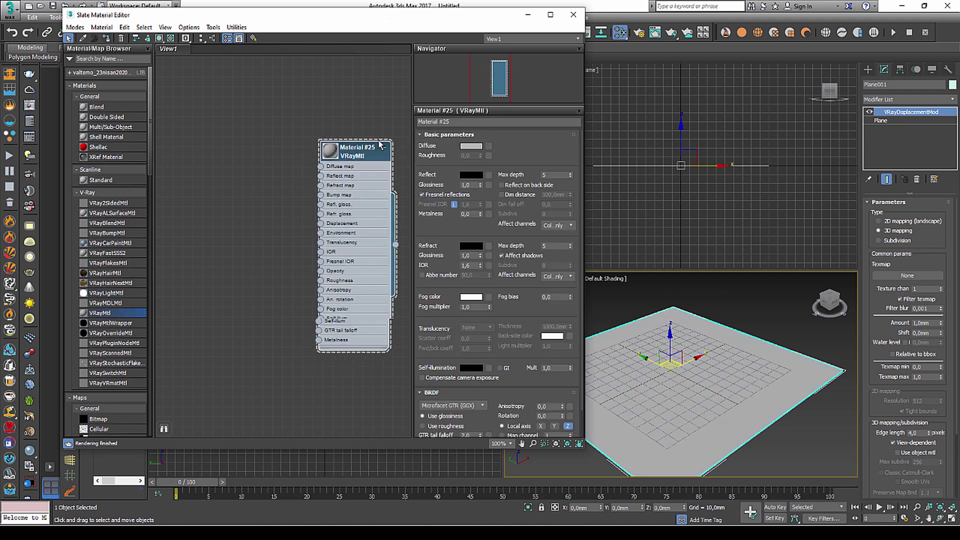
{"action": "scroll", "coordinate": [91, 313], "scroll_direction": "down", "scroll_amount": 3}
{"action": "scroll", "coordinate": [92, 313], "scroll_direction": "down", "scroll_amount": 5}
{"action": "scroll", "coordinate": [100, 295], "scroll_direction": "down", "scroll_amount": 5}
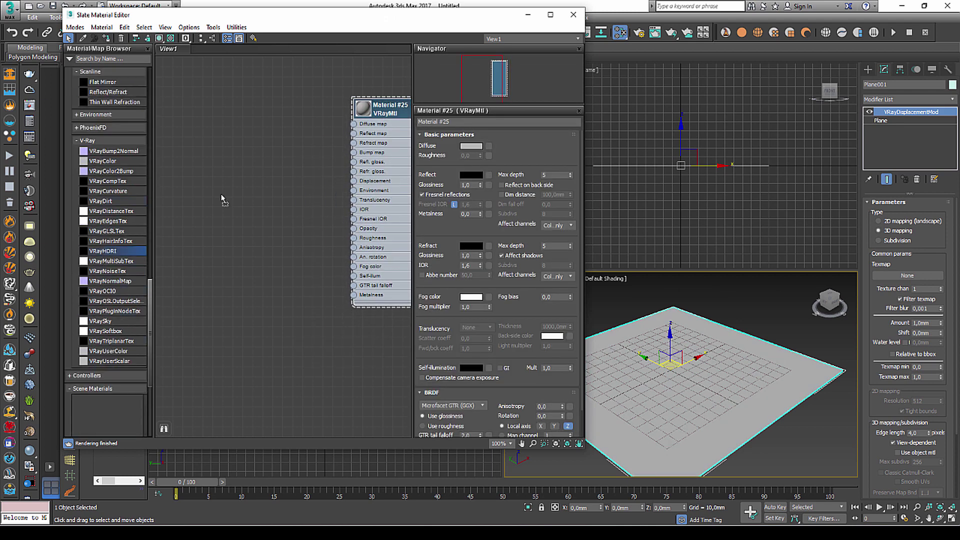
Add a VRayHDRI map loading glazed_patio.exr with Spherical mapping and inverse gamma 0.9
{"action": "left_click_drag", "start_coordinate": [221, 199], "coordinate": [277, 93]}
{"action": "double_click", "coordinate": [280, 92]}
{"action": "left_click", "coordinate": [568, 149]}
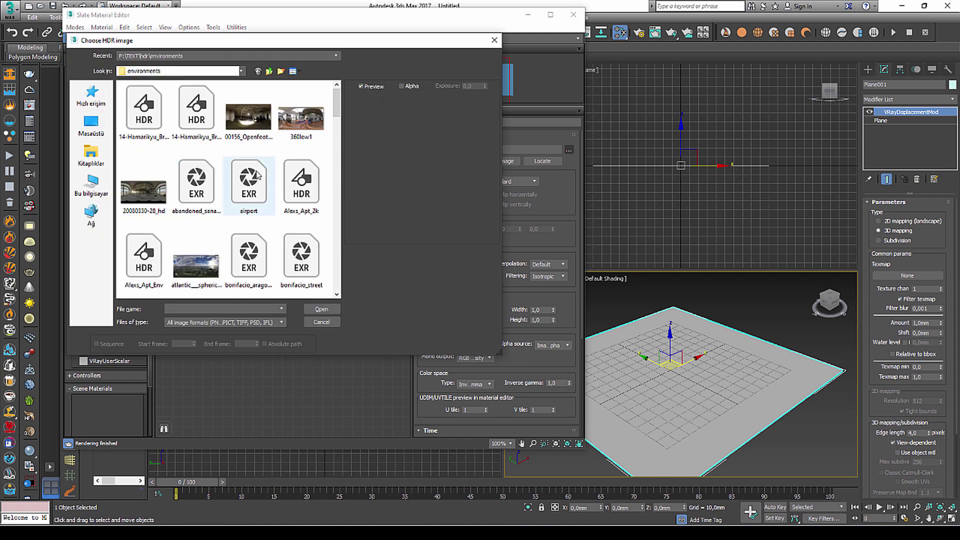
{"action": "scroll", "coordinate": [258, 175], "scroll_direction": "down", "scroll_amount": 3}
{"action": "double_click", "coordinate": [301, 112]}
{"action": "left_click", "coordinate": [526, 181]}
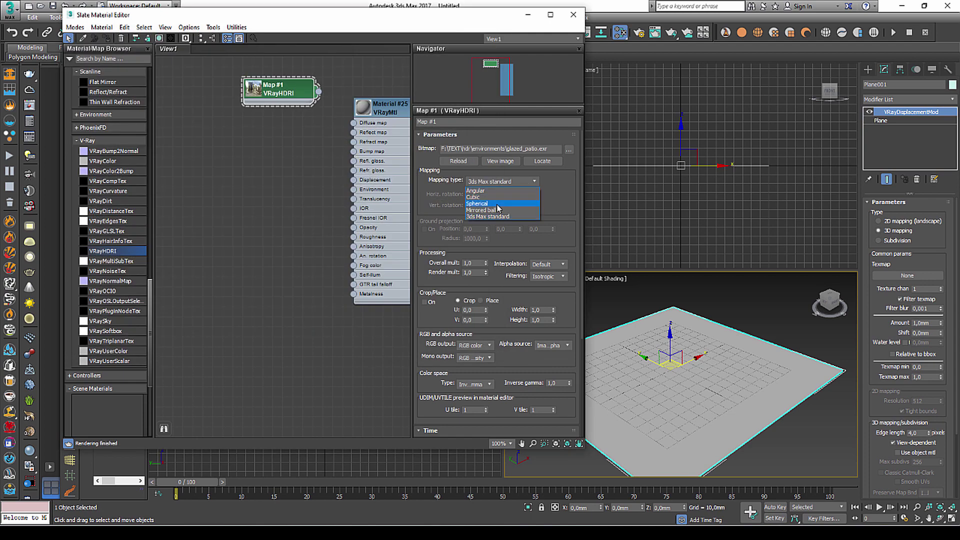
{"action": "left_click", "coordinate": [498, 204]}
{"action": "scroll", "coordinate": [574, 255], "scroll_direction": "down", "scroll_amount": 3}
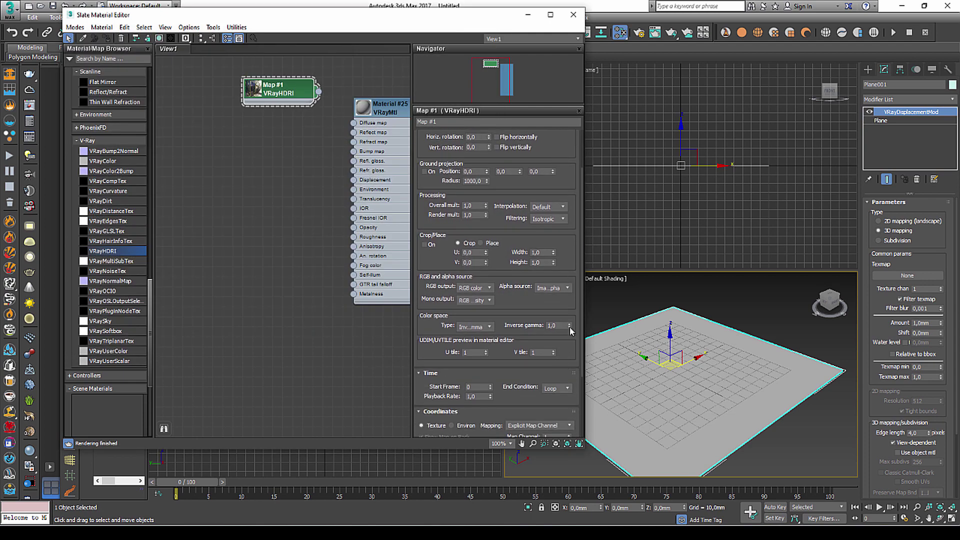
{"action": "scroll", "coordinate": [561, 166], "scroll_direction": "up", "scroll_amount": 3}
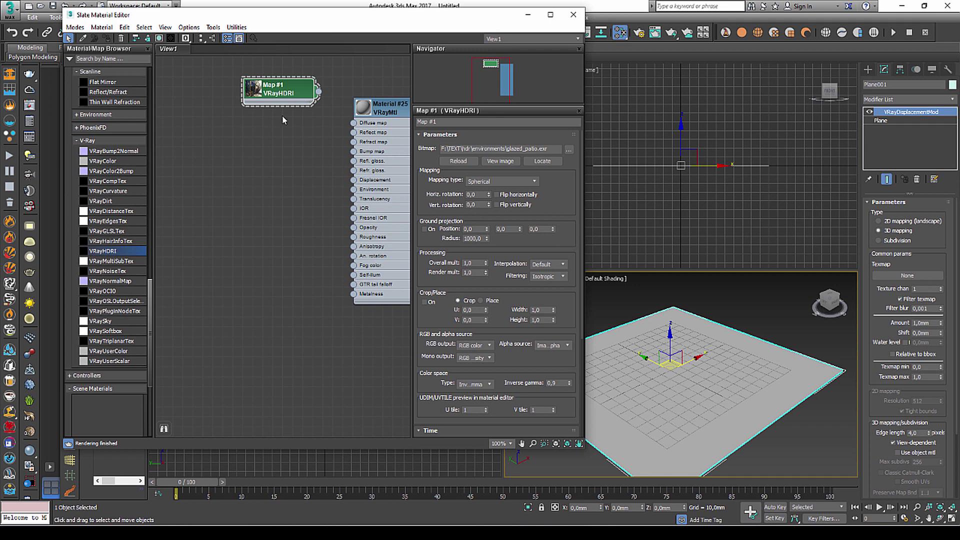
Bring up the V-Ray light types in the Create panel's Lights category
{"action": "left_click", "coordinate": [868, 69]}
{"action": "left_click", "coordinate": [893, 84]}
{"action": "left_click", "coordinate": [907, 99]}
Start a VRayLight of type Dome and expand its options
{"action": "left_click", "coordinate": [881, 125]}
{"action": "left_click", "coordinate": [888, 131]}
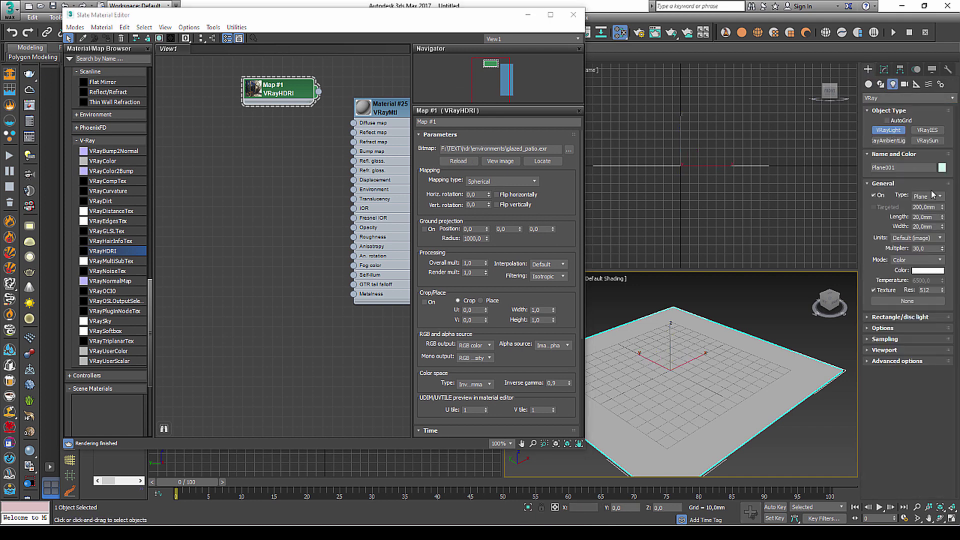
{"action": "left_click", "coordinate": [931, 196]}
{"action": "left_click", "coordinate": [905, 328]}
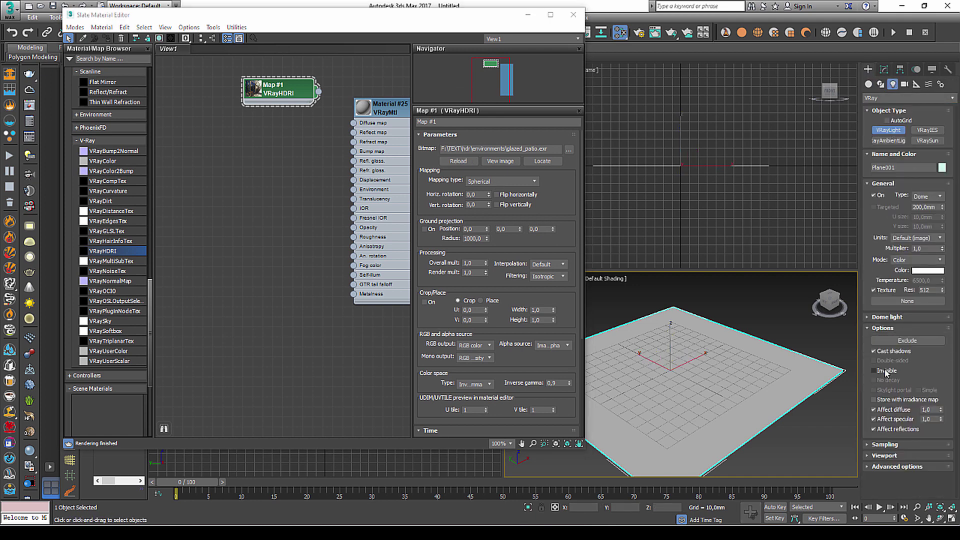
Instance VRayHDRI Map #1 as the dome light's texture and place the light in the Top view
{"action": "mouse_move", "coordinate": [447, 15]}
{"action": "left_mouse_down"}
{"action": "mouse_move", "coordinate": [484, 100]}
{"action": "mouse_move", "coordinate": [388, 148]}
{"action": "left_mouse_up"}
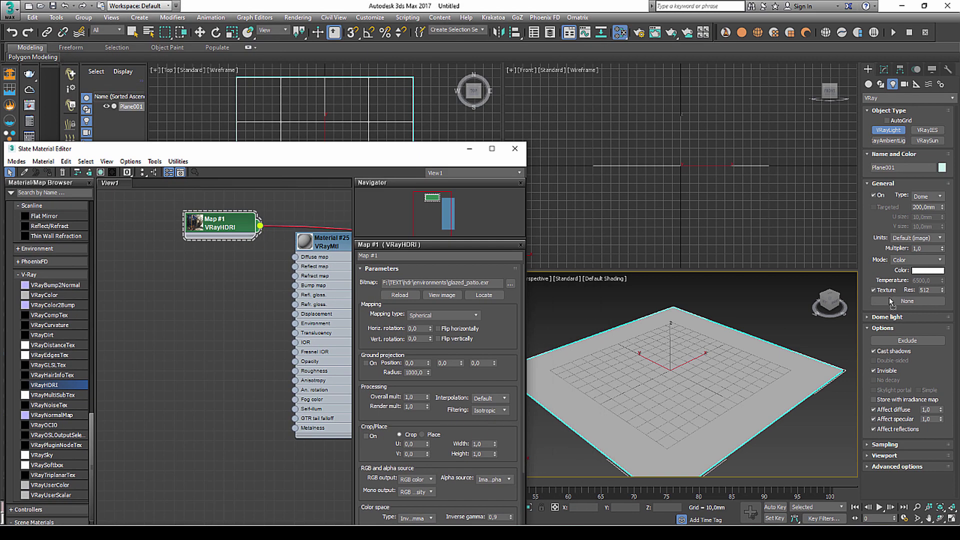
{"action": "left_click_drag", "start_coordinate": [260, 226], "coordinate": [891, 302]}
{"action": "left_click", "coordinate": [510, 240]}
{"action": "mouse_move", "coordinate": [300, 148]}
{"action": "left_mouse_down"}
{"action": "mouse_move", "coordinate": [242, 290]}
{"action": "mouse_move", "coordinate": [357, 72]}
{"action": "left_mouse_up"}
{"action": "left_click", "coordinate": [326, 145]}
{"action": "left_click", "coordinate": [457, 175]}
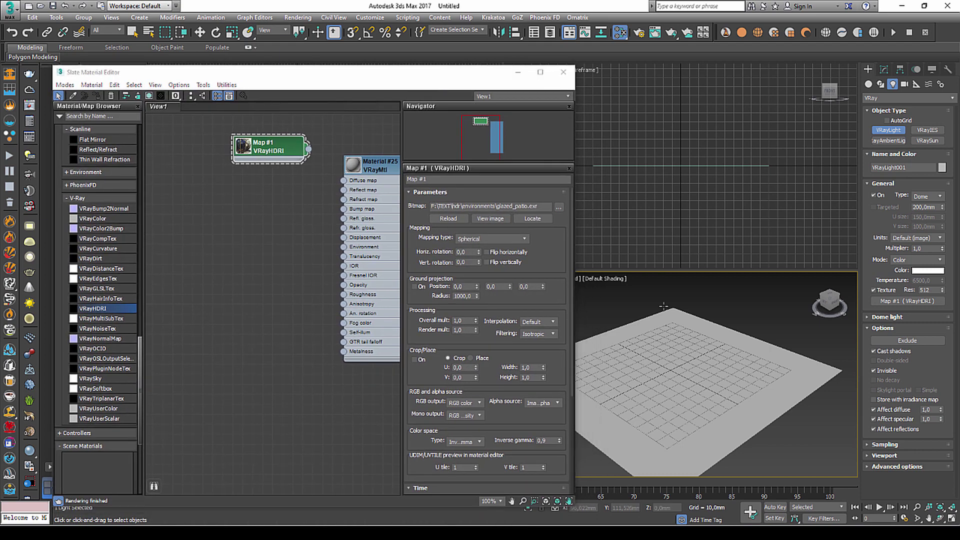
{"action": "left_click", "coordinate": [884, 69]}
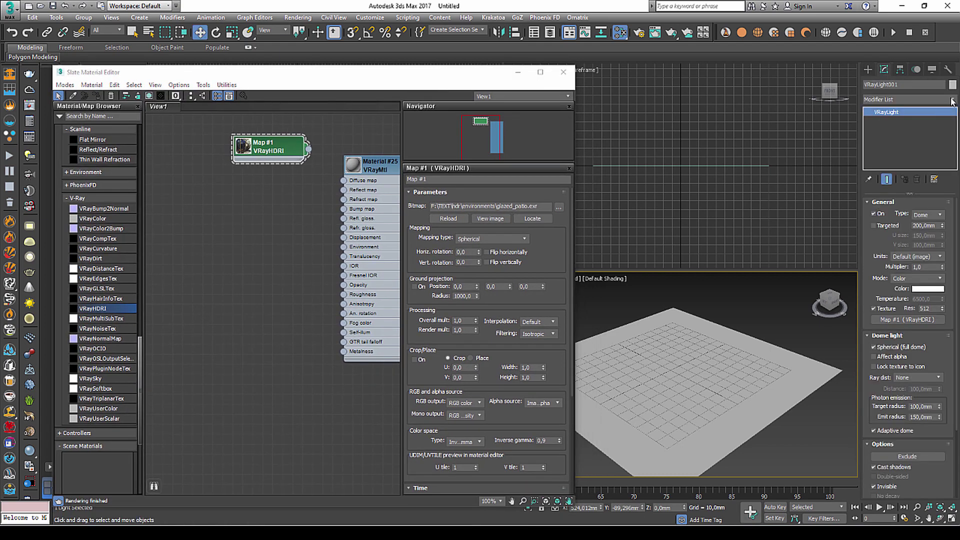
Reselect the plane and tilt the Perspective view over the displaced terrain
{"action": "left_click", "coordinate": [644, 366]}
{"action": "middle_click_drag", "start_coordinate": [644, 366], "coordinate": [663, 357]}
{"action": "left_click", "coordinate": [940, 520]}
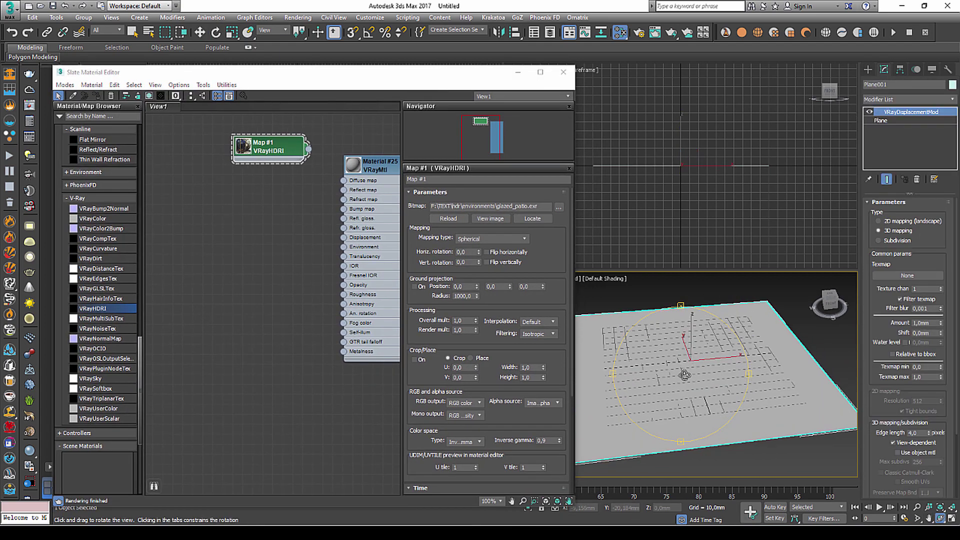
{"action": "scroll", "coordinate": [681, 372], "scroll_direction": "up", "scroll_amount": 3}
{"action": "left_click_drag", "start_coordinate": [682, 351], "coordinate": [681, 372]}
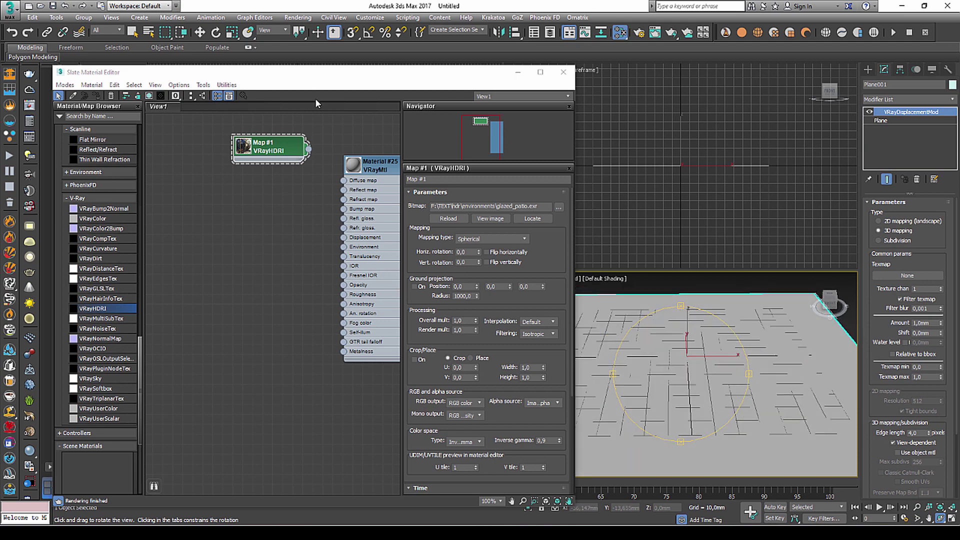
{"action": "left_click_drag", "start_coordinate": [317, 73], "coordinate": [322, 42]}
{"action": "scroll", "coordinate": [118, 214], "scroll_direction": "up", "scroll_amount": 5}
Add a Fractal Noise map with Levels 10 and a peaked Output color map curve
{"action": "scroll", "coordinate": [118, 214], "scroll_direction": "up", "scroll_amount": 5}
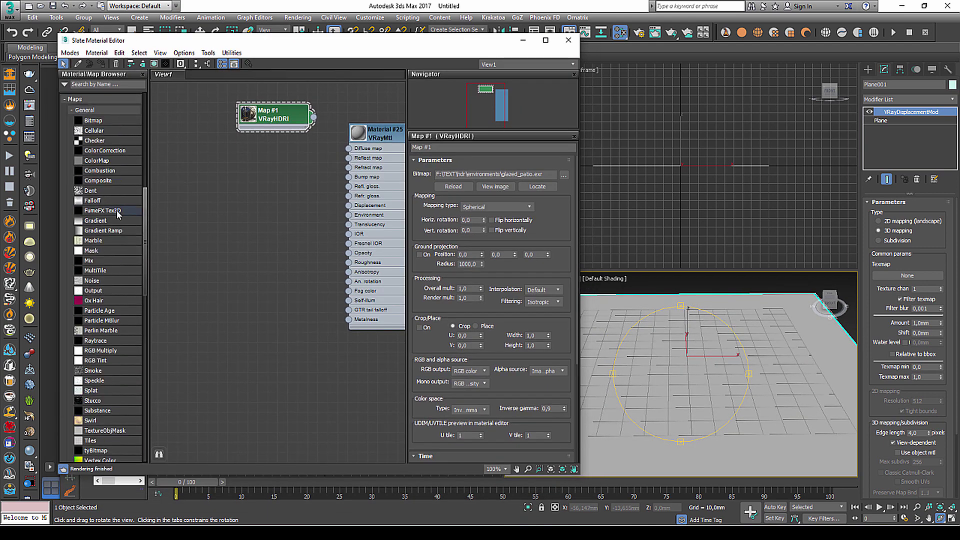
{"action": "left_click_drag", "start_coordinate": [242, 354], "coordinate": [300, 390]}
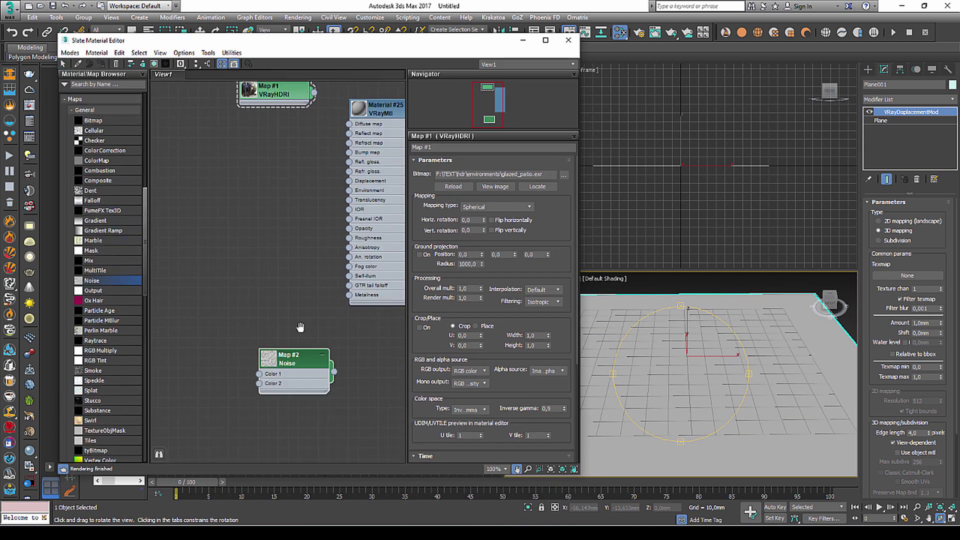
{"action": "middle_click_drag", "start_coordinate": [300, 390], "coordinate": [287, 249]}
{"action": "scroll", "coordinate": [300, 248], "scroll_direction": "up", "scroll_amount": 2}
{"action": "scroll", "coordinate": [319, 245], "scroll_direction": "up", "scroll_amount": 1}
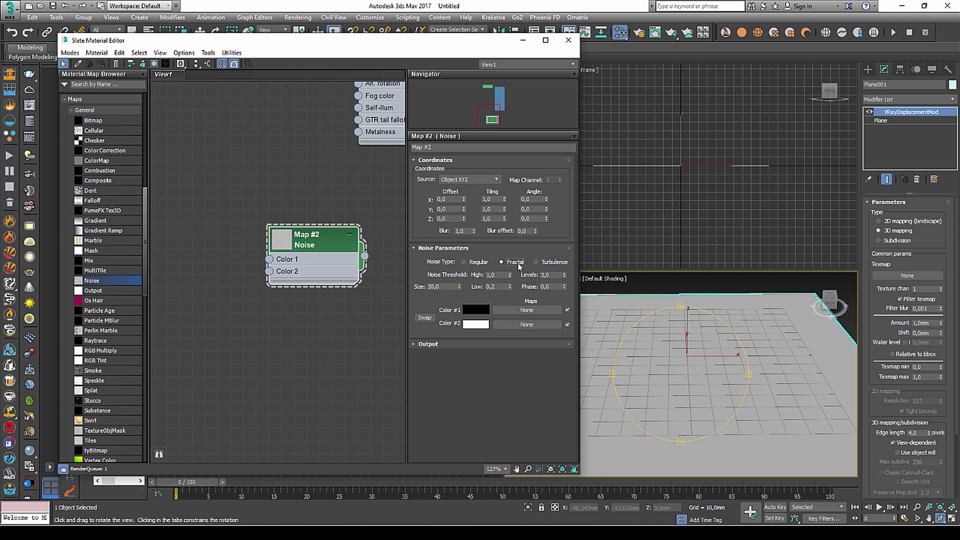
{"action": "key", "text": "Tab"}
{"action": "left_click", "coordinate": [450, 344]}
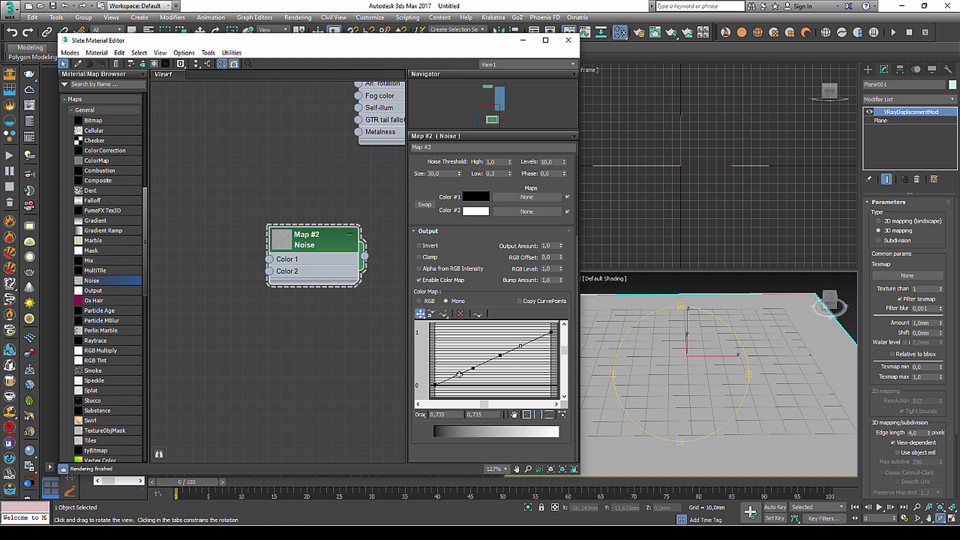
{"action": "mouse_move", "coordinate": [459, 374]}
{"action": "left_mouse_down"}
{"action": "mouse_move", "coordinate": [467, 349]}
{"action": "mouse_move", "coordinate": [496, 375]}
{"action": "mouse_move", "coordinate": [533, 371]}
{"action": "left_mouse_up"}
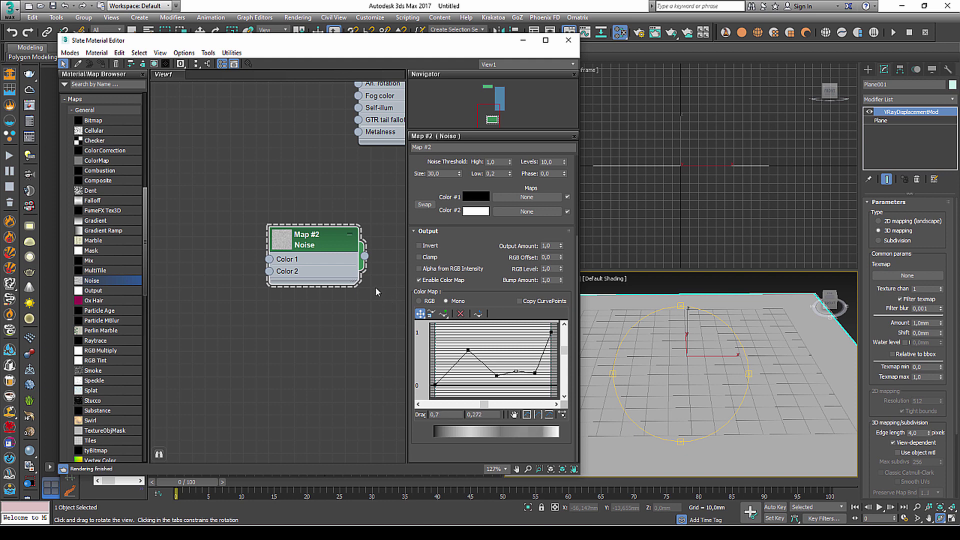
Wire the Noise map into VRayDisplacementMod's Texmap as an instance
{"action": "double_click", "coordinate": [280, 244]}
{"action": "scroll", "coordinate": [296, 255], "scroll_direction": "up", "scroll_amount": 1}
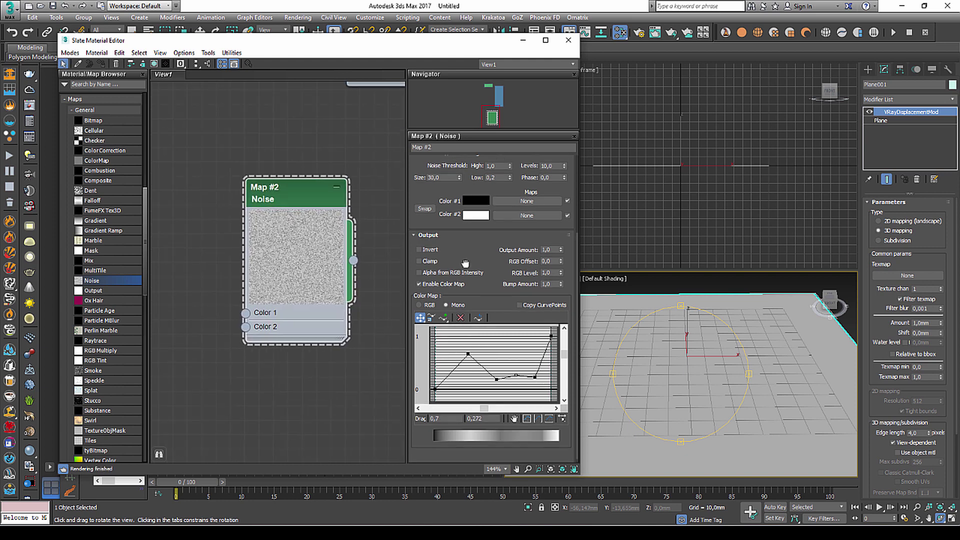
{"action": "scroll", "coordinate": [467, 285], "scroll_direction": "up", "scroll_amount": 2}
{"action": "left_click_drag", "start_coordinate": [466, 285], "coordinate": [470, 258]}
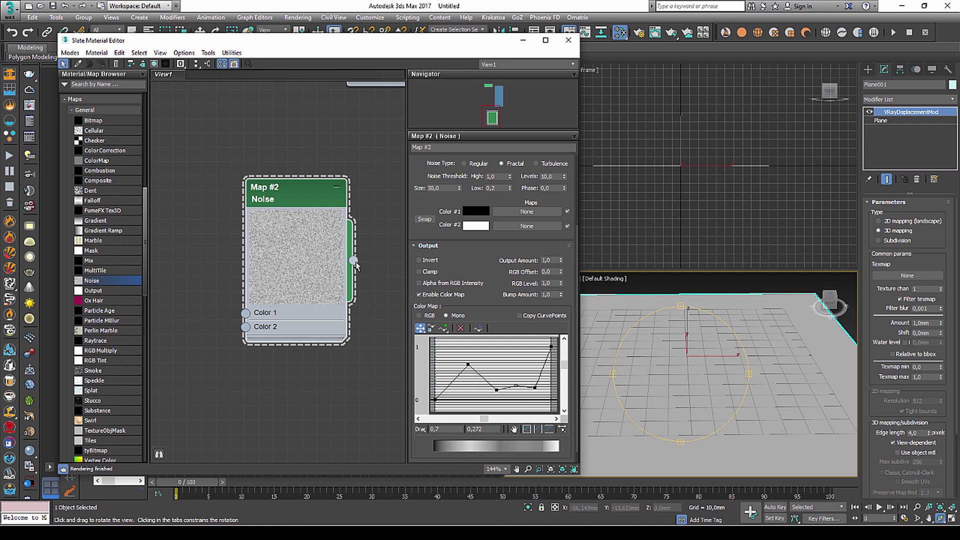
{"action": "left_click_drag", "start_coordinate": [889, 293], "coordinate": [889, 292]}
{"action": "type", "text": "10"}
{"action": "key", "text": "Return"}
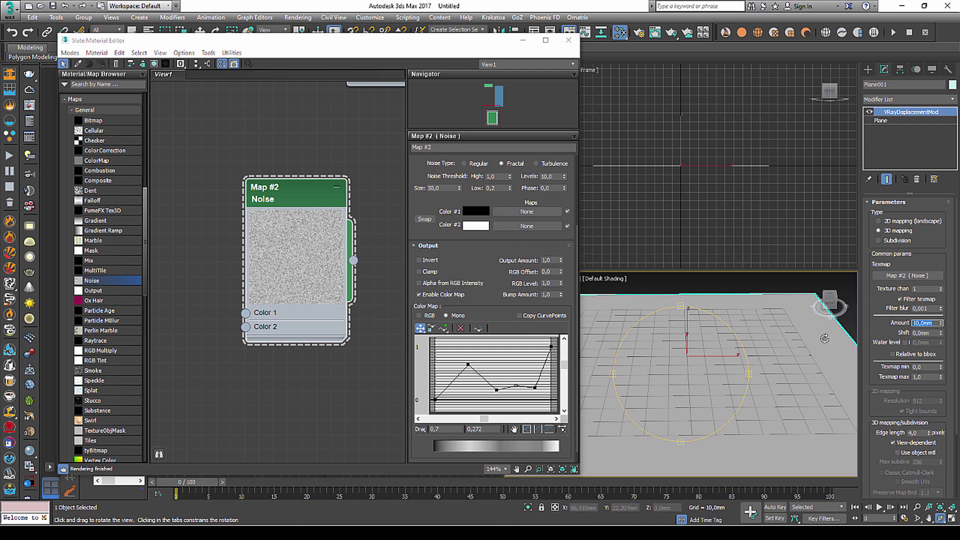
Start a V-Ray interactive (IPR) render from the V-Ray tab of Render Setup
{"action": "key", "text": "w"}
{"action": "left_click", "coordinate": [639, 33]}
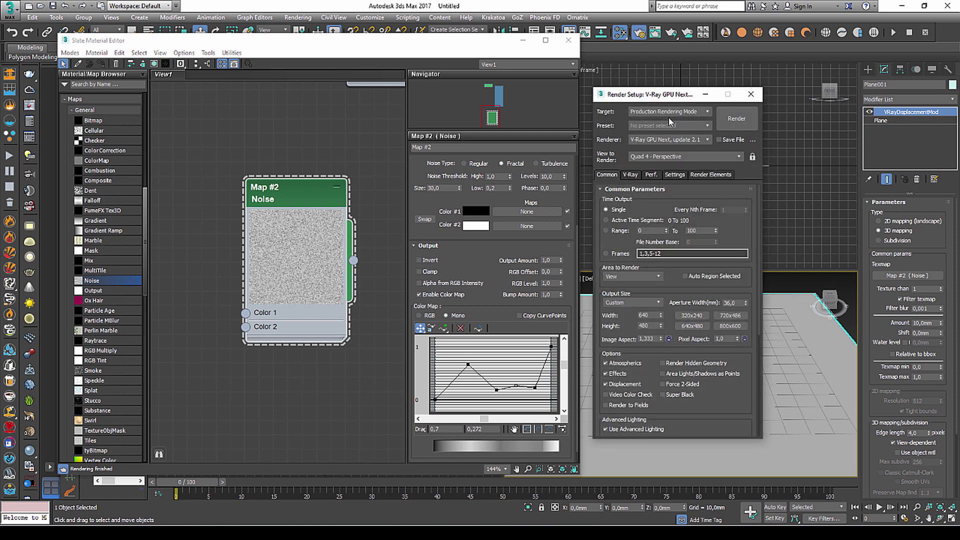
{"action": "left_click_drag", "start_coordinate": [660, 95], "coordinate": [822, 63]}
{"action": "left_click", "coordinate": [792, 144]}
{"action": "left_click", "coordinate": [796, 258]}
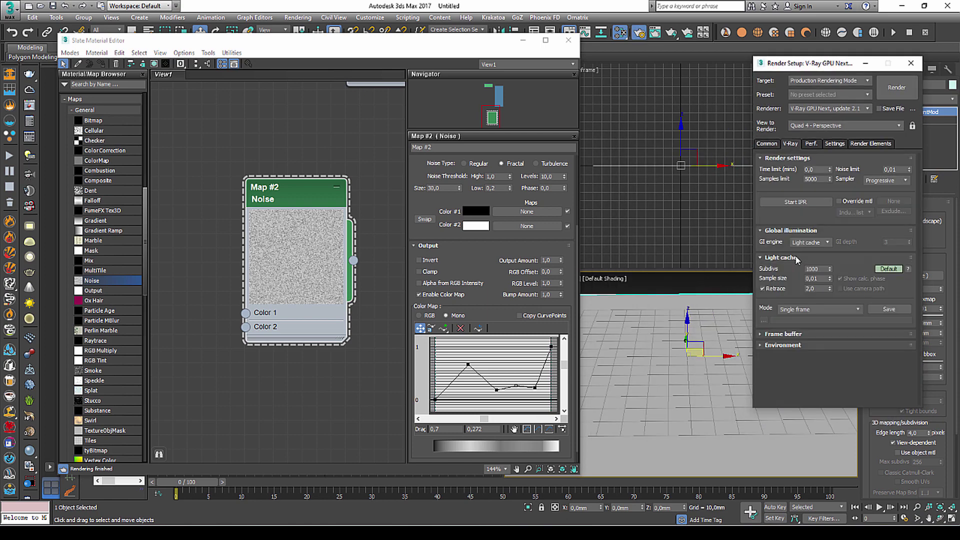
{"action": "left_click", "coordinate": [792, 203]}
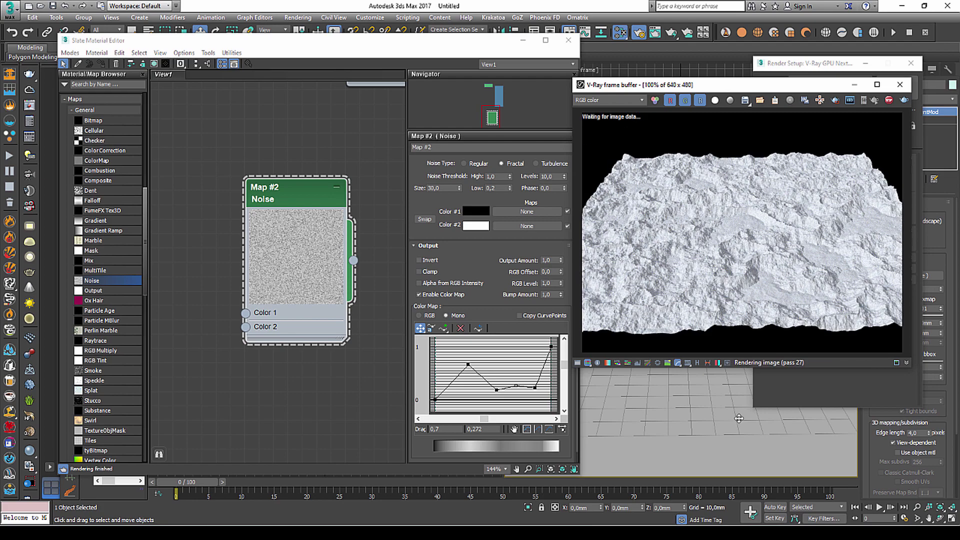
Orbit the view and shift colour map curve points while the render updates
{"action": "mouse_move", "coordinate": [739, 419]}
{"action": "middle_mouse_down", "text": "alt"}
{"action": "mouse_move", "coordinate": [670, 393]}
{"action": "mouse_move", "coordinate": [678, 400]}
{"action": "middle_mouse_up", "text": "alt"}
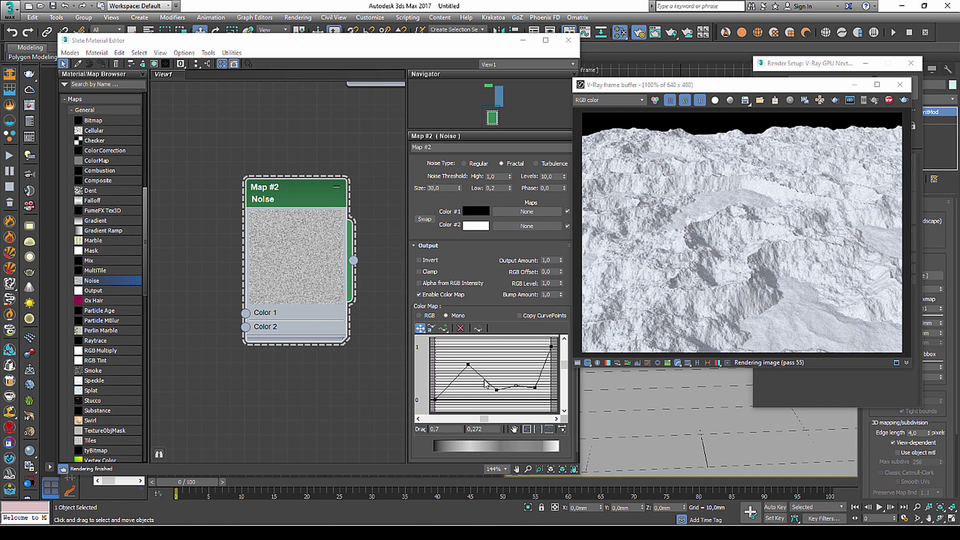
{"action": "left_click_drag", "start_coordinate": [536, 387], "coordinate": [508, 390]}
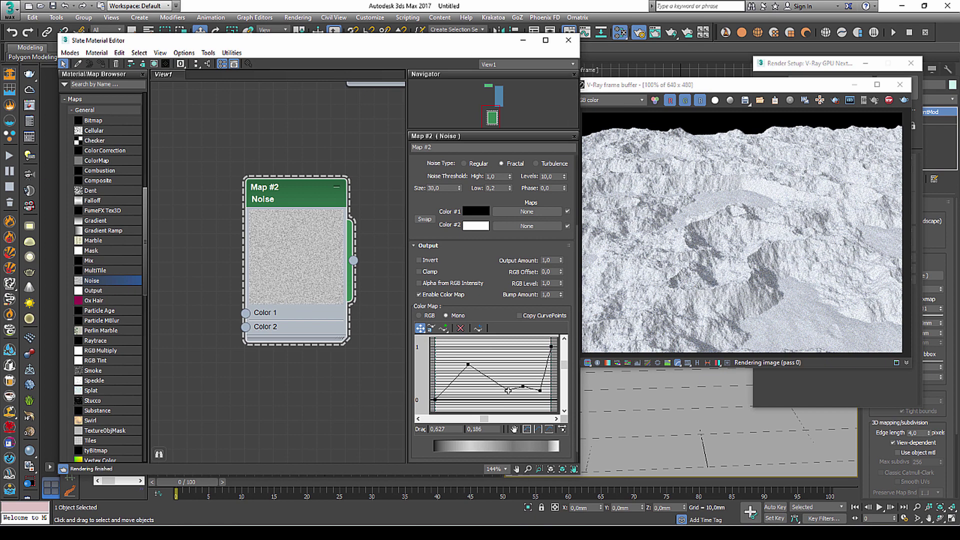
{"action": "mouse_move", "coordinate": [468, 365]}
{"action": "left_mouse_down"}
{"action": "mouse_move", "coordinate": [492, 366]}
{"action": "mouse_move", "coordinate": [469, 363]}
{"action": "left_mouse_up"}
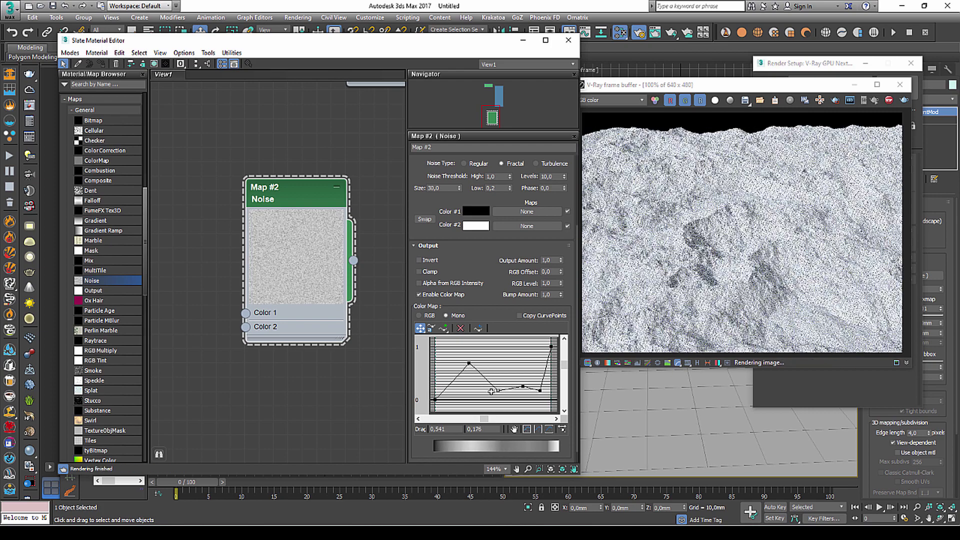
Shift the peak and low curve points, orbiting the terrain to check the render
{"action": "mouse_move", "coordinate": [508, 389]}
{"action": "left_mouse_down"}
{"action": "mouse_move", "coordinate": [483, 391]}
{"action": "mouse_move", "coordinate": [528, 388]}
{"action": "mouse_move", "coordinate": [495, 390]}
{"action": "left_mouse_up"}
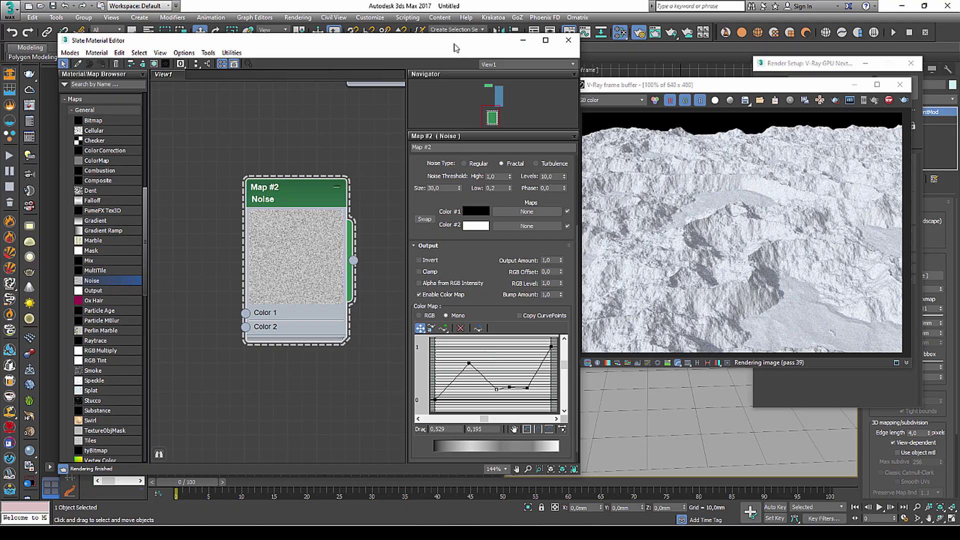
{"action": "left_click_drag", "start_coordinate": [454, 47], "coordinate": [386, 43]}
{"action": "left_click", "coordinate": [941, 518]}
{"action": "mouse_move", "coordinate": [650, 397]}
{"action": "left_mouse_down"}
{"action": "mouse_move", "coordinate": [728, 397]}
{"action": "mouse_move", "coordinate": [659, 407]}
{"action": "mouse_move", "coordinate": [685, 409]}
{"action": "left_mouse_up"}
{"action": "right_click", "coordinate": [685, 409]}
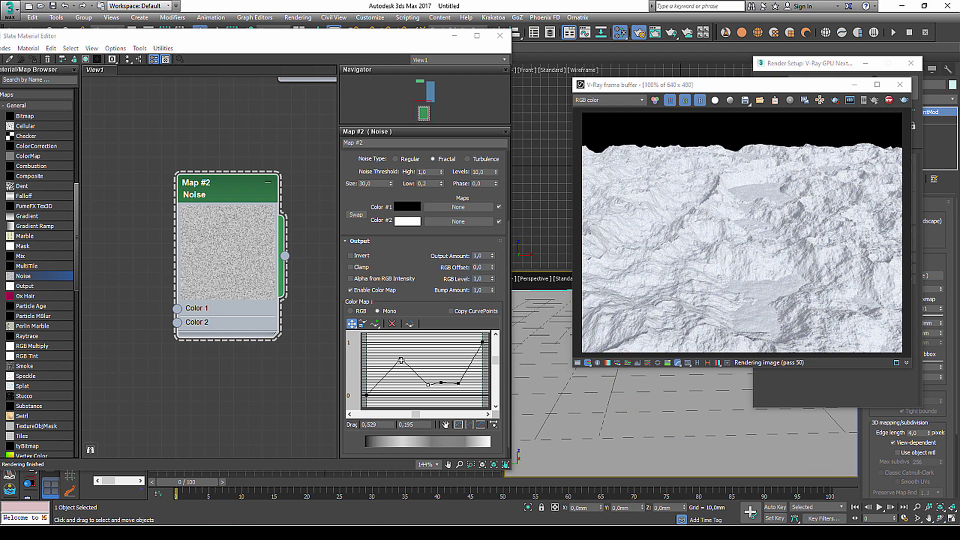
{"action": "left_click_drag", "start_coordinate": [401, 361], "coordinate": [418, 360]}
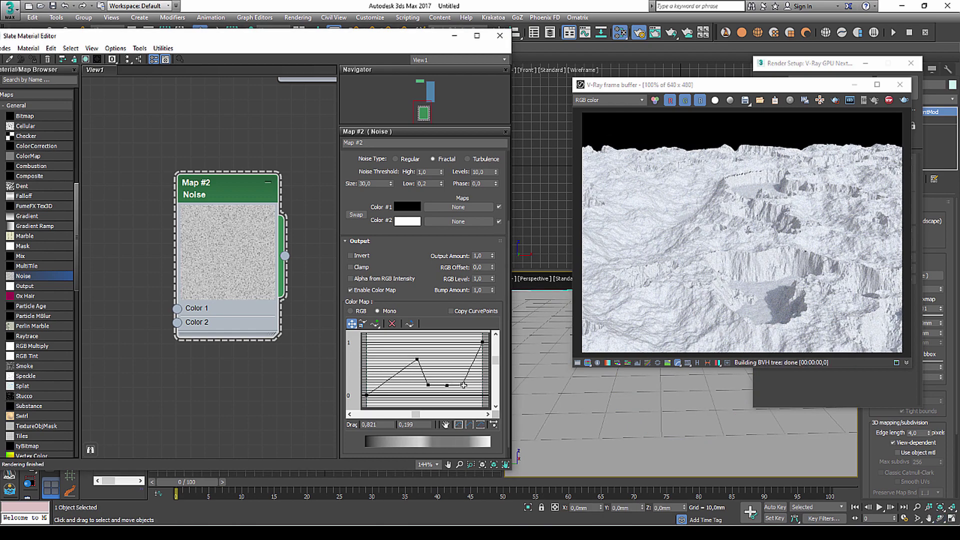
{"action": "mouse_move", "coordinate": [459, 383]}
{"action": "left_mouse_down"}
{"action": "mouse_move", "coordinate": [472, 385]}
{"action": "mouse_move", "coordinate": [439, 389]}
{"action": "mouse_move", "coordinate": [395, 361]}
{"action": "mouse_move", "coordinate": [414, 386]}
{"action": "left_mouse_up"}
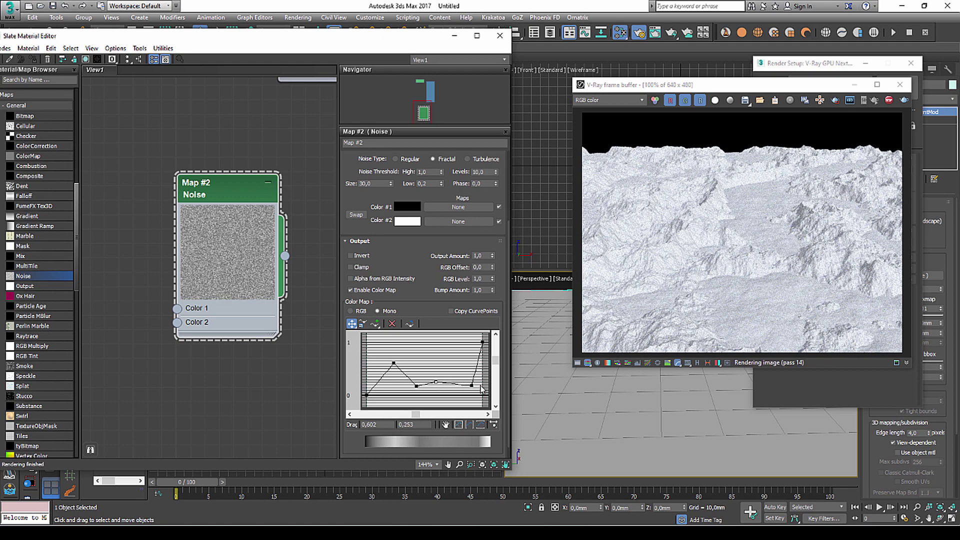
{"action": "left_click_drag", "start_coordinate": [473, 385], "coordinate": [458, 386]}
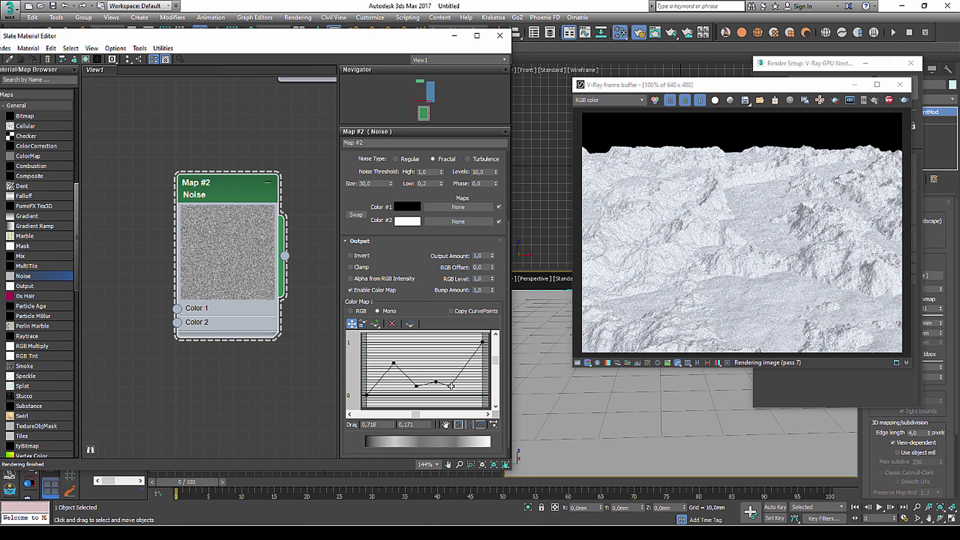
Raise a curve point, reshape the lower points, then close the material editor
{"action": "left_click", "coordinate": [931, 510]}
{"action": "mouse_move", "coordinate": [701, 420]}
{"action": "left_mouse_down"}
{"action": "mouse_move", "coordinate": [748, 411]}
{"action": "mouse_move", "coordinate": [697, 406]}
{"action": "left_mouse_up"}
{"action": "right_click", "coordinate": [697, 407]}
{"action": "left_click_drag", "start_coordinate": [394, 363], "coordinate": [404, 368]}
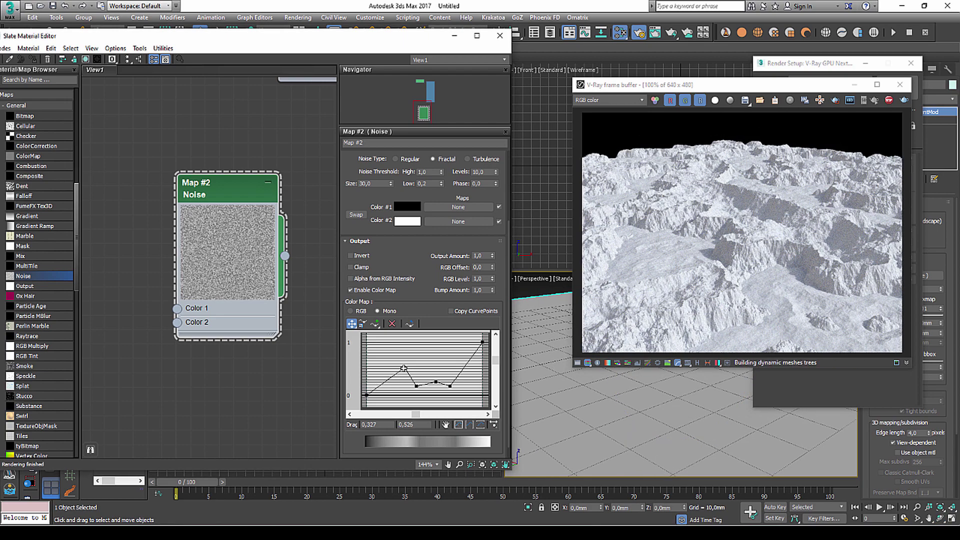
{"action": "left_click_drag", "start_coordinate": [452, 388], "coordinate": [450, 383]}
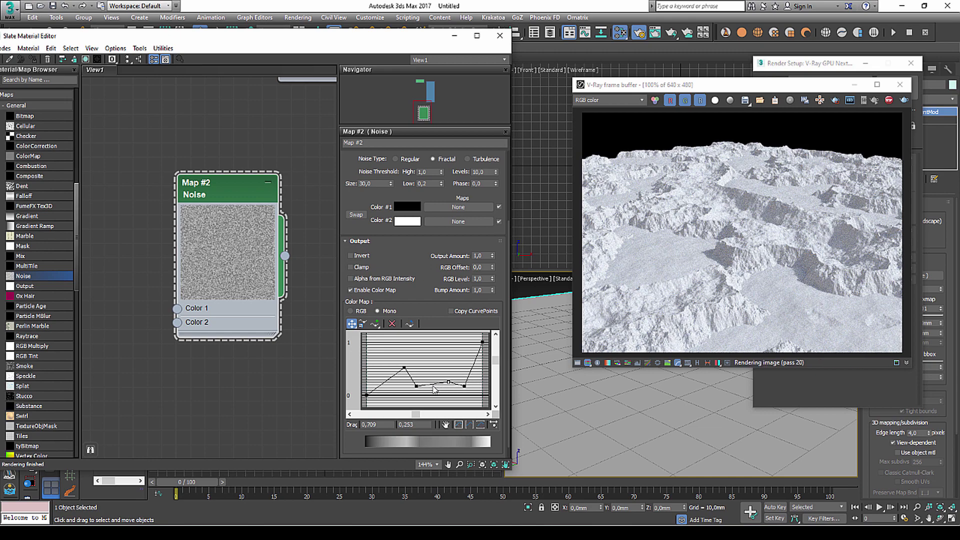
{"action": "left_click", "coordinate": [421, 386]}
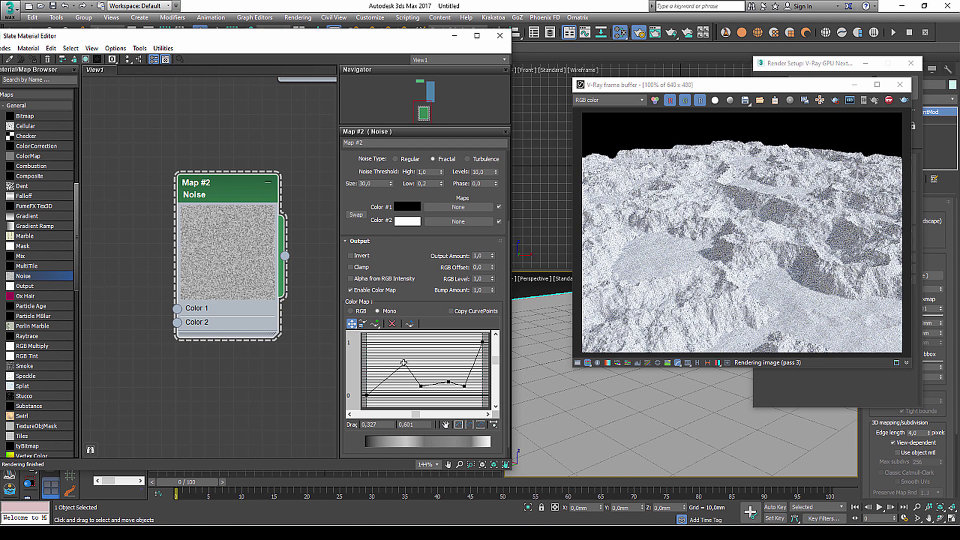
{"action": "left_click_drag", "start_coordinate": [244, 198], "coordinate": [230, 183]}
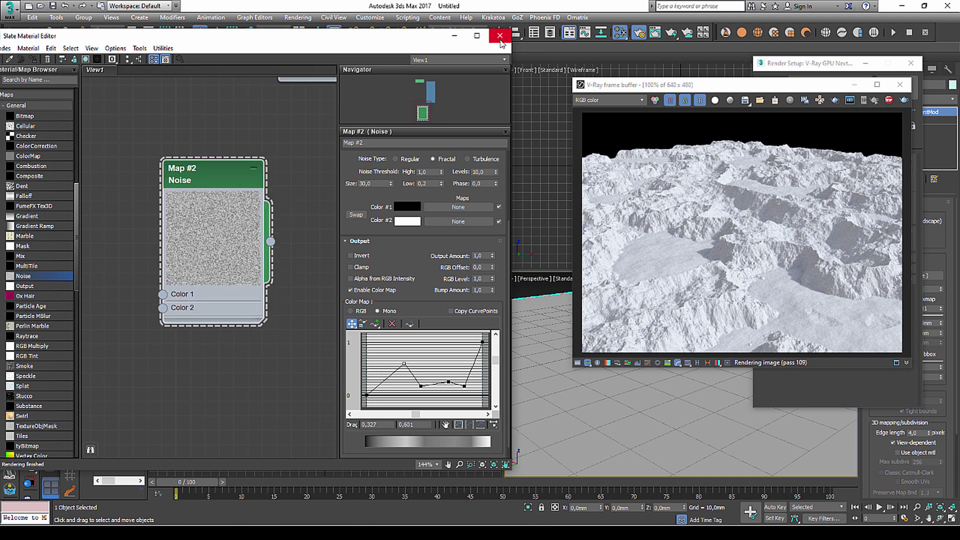
{"action": "left_click", "coordinate": [500, 36]}
Draw a new plane VRayLight over the terrain in the Top view
{"action": "left_click_drag", "start_coordinate": [725, 84], "coordinate": [702, 167]}
{"action": "left_click", "coordinate": [825, 63]}
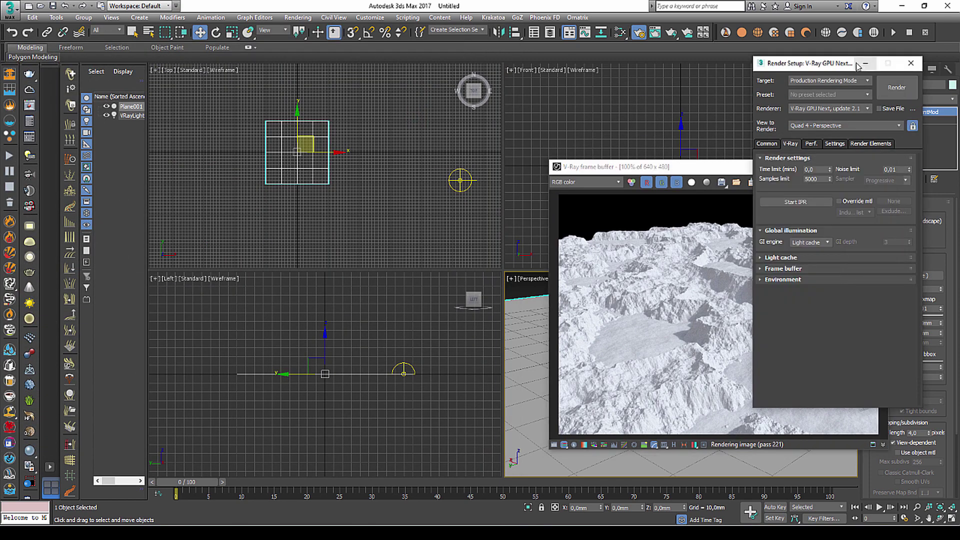
{"action": "left_click", "coordinate": [866, 63]}
{"action": "left_click", "coordinate": [893, 84]}
{"action": "left_click", "coordinate": [888, 130]}
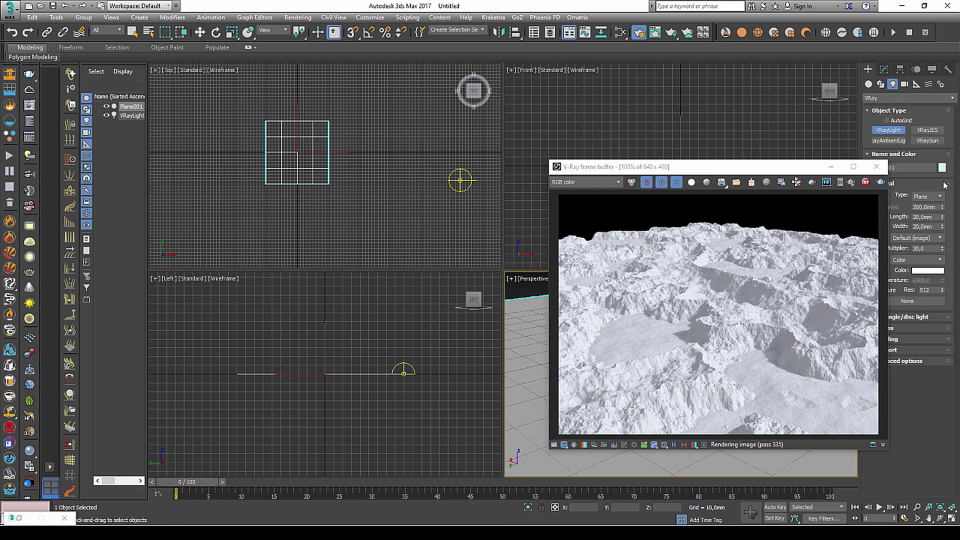
{"action": "left_click_drag", "start_coordinate": [820, 170], "coordinate": [792, 165]}
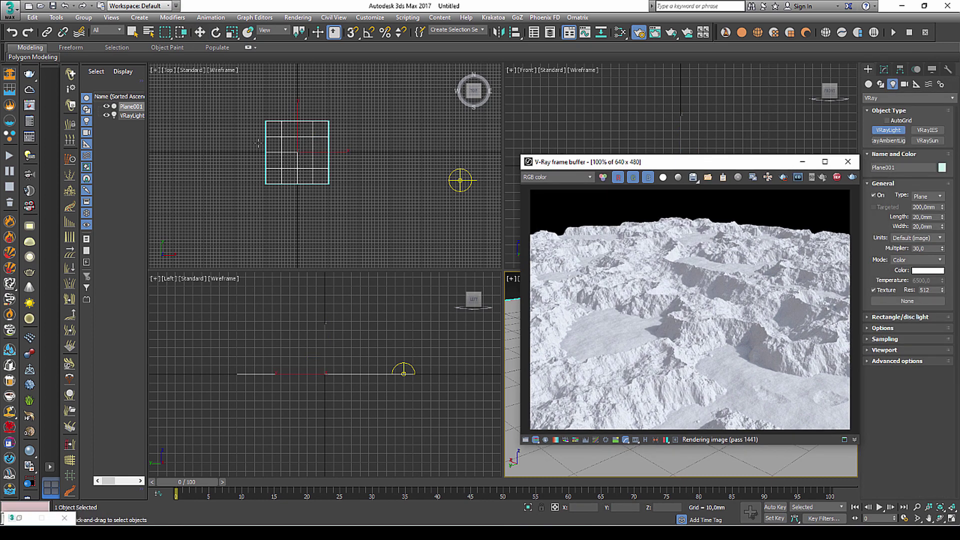
{"action": "left_click_drag", "start_coordinate": [278, 111], "coordinate": [283, 209]}
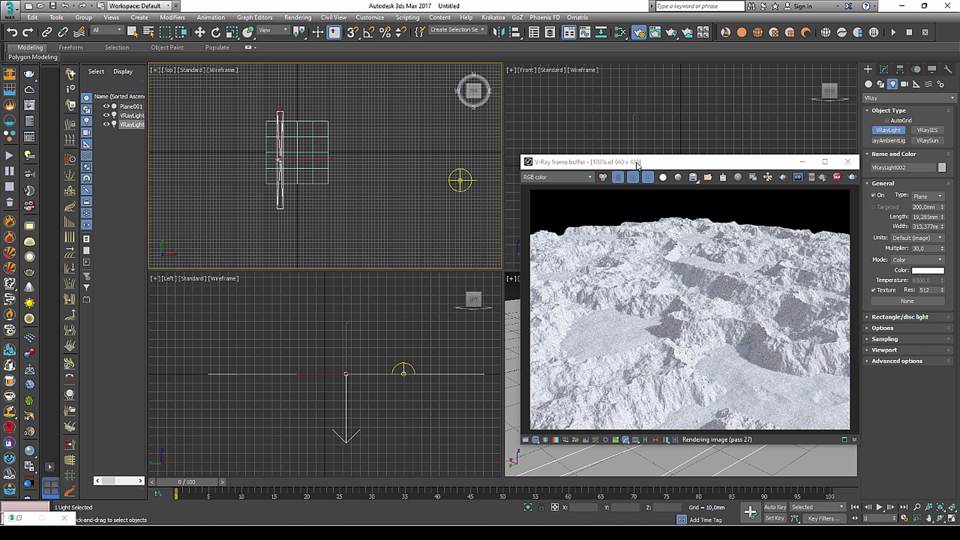
Raise the light slightly above the terrain in the Front view
{"action": "left_click_drag", "start_coordinate": [638, 165], "coordinate": [338, 156]}
{"action": "right_click", "coordinate": [620, 156]}
{"action": "key", "text": "w"}
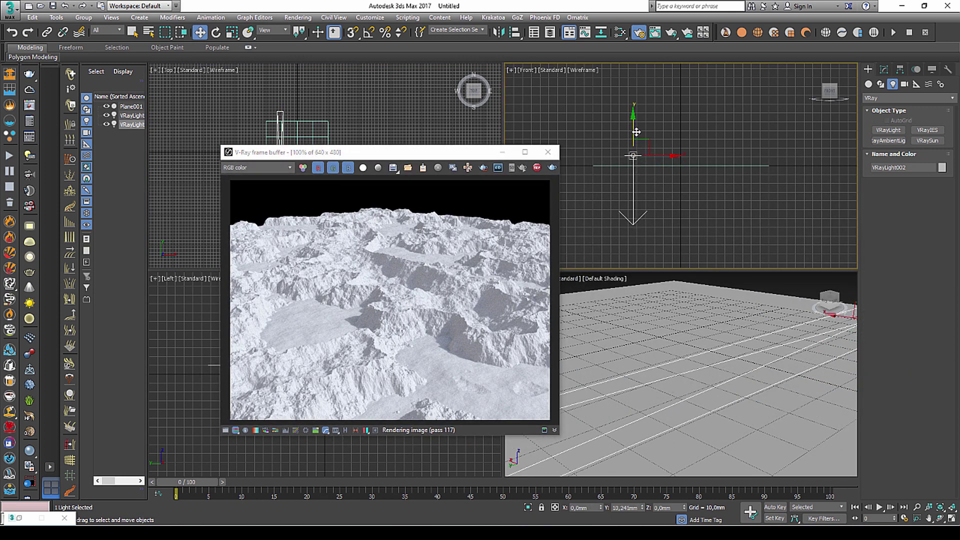
{"action": "left_click_drag", "start_coordinate": [636, 132], "coordinate": [637, 125]}
Set the light's Length to 0,1mm
{"action": "left_click", "coordinate": [885, 69]}
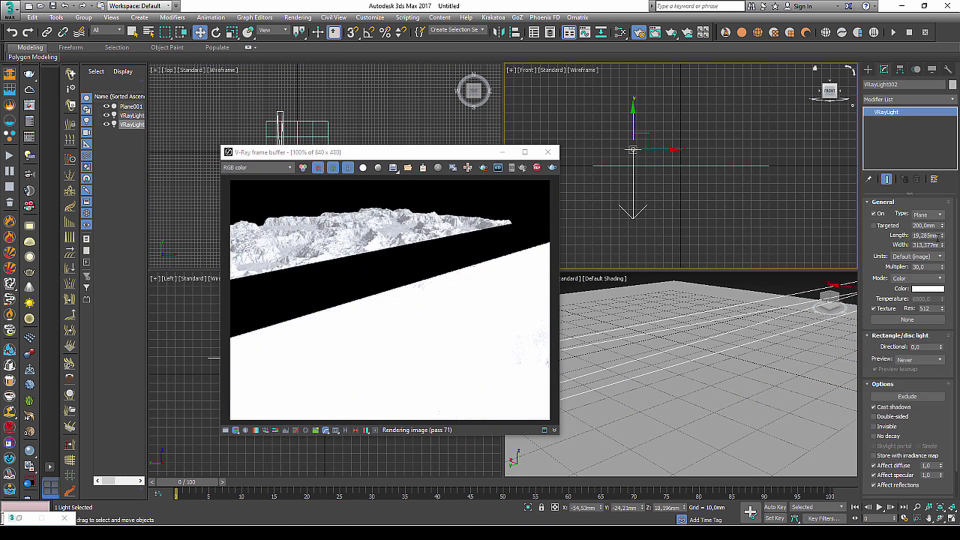
{"action": "type", "text": "1"}
{"action": "key", "text": "Return"}
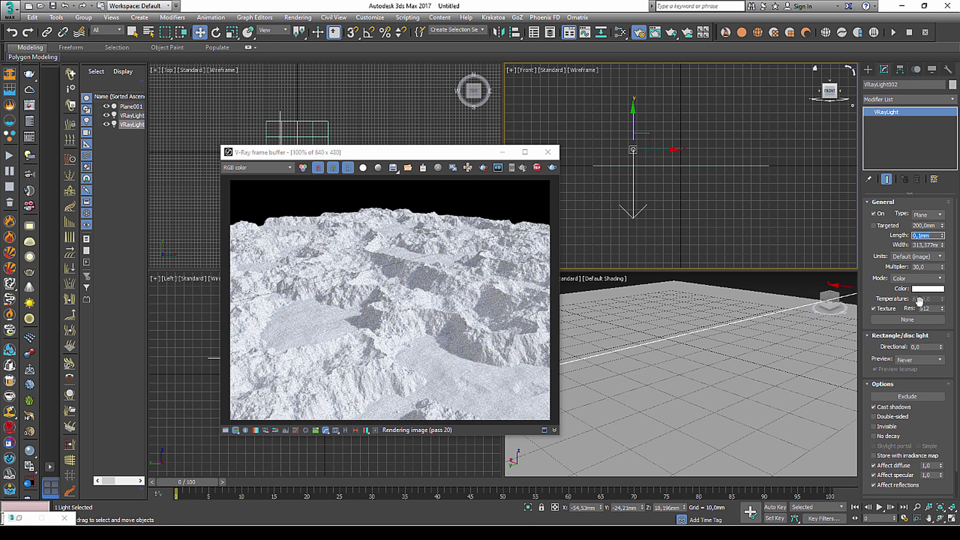
Make the light pure red, multiplier 5,0, invisible, with Directional 1,0
{"action": "left_click", "coordinate": [928, 289]}
{"action": "left_click", "coordinate": [208, 71]}
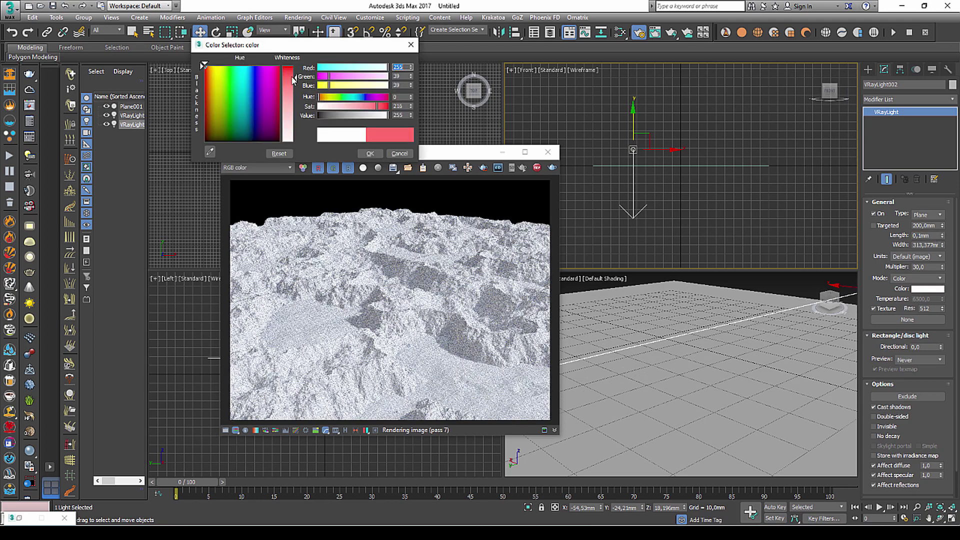
{"action": "left_click", "coordinate": [370, 154]}
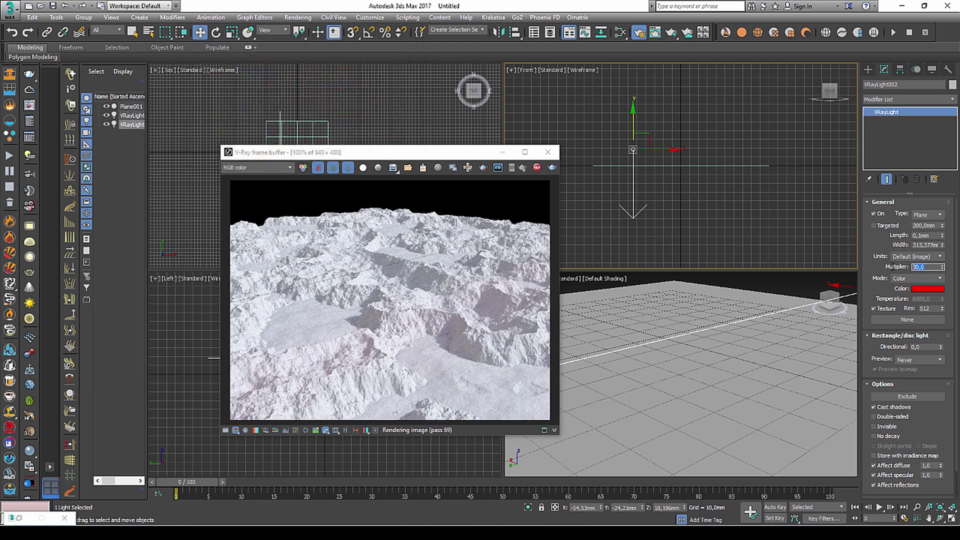
{"action": "type", "text": "5"}
{"action": "key", "text": "Return"}
{"action": "left_click", "coordinate": [885, 428]}
{"action": "left_click_drag", "start_coordinate": [942, 345], "coordinate": [922, 270]}
Move the render preview aside and nudge the light sideways in the Top view
{"action": "left_click_drag", "start_coordinate": [451, 153], "coordinate": [775, 117]}
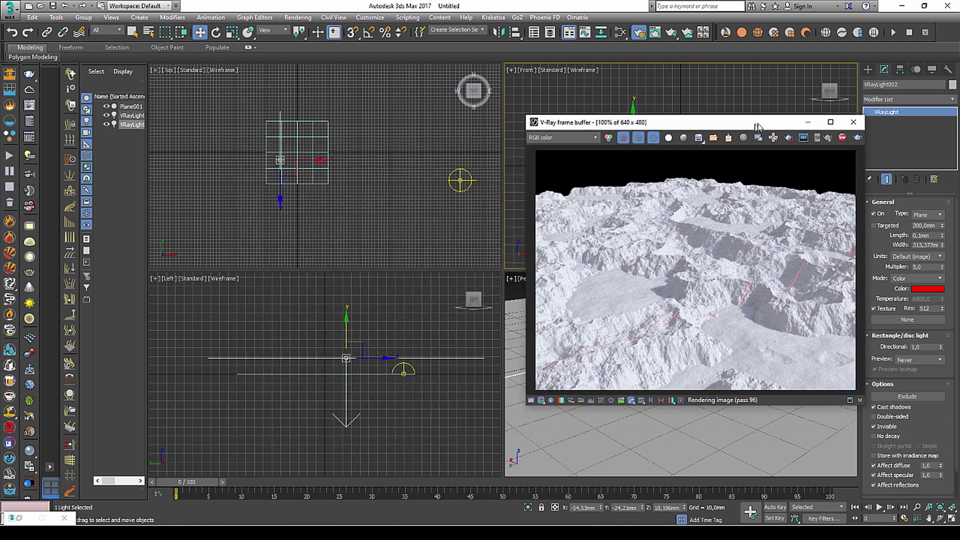
{"action": "left_click", "coordinate": [300, 161]}
{"action": "left_click_drag", "start_coordinate": [300, 161], "coordinate": [298, 160]}
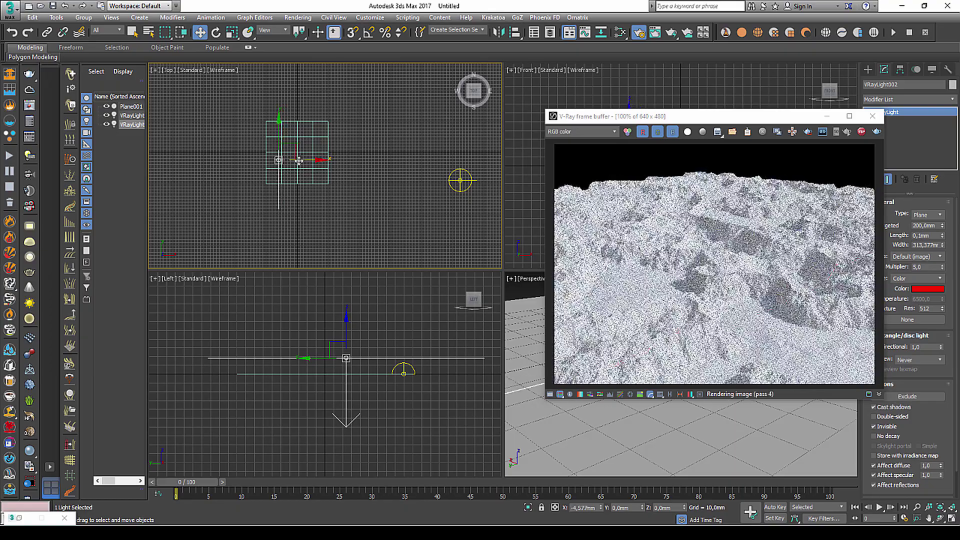
{"action": "scroll", "coordinate": [691, 346], "scroll_direction": "up", "scroll_amount": 3}
{"action": "scroll", "coordinate": [691, 345], "scroll_direction": "down", "scroll_amount": 2}
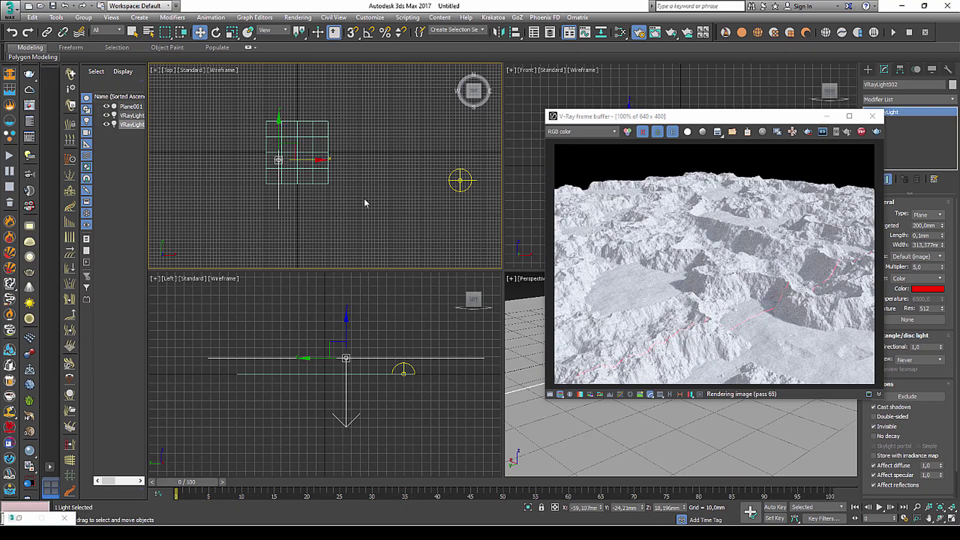
{"action": "left_click_drag", "start_coordinate": [312, 160], "coordinate": [311, 160]}
Add a VRayLightSelect render element whose Include list contains VRayLight002
{"action": "left_click", "coordinate": [872, 116]}
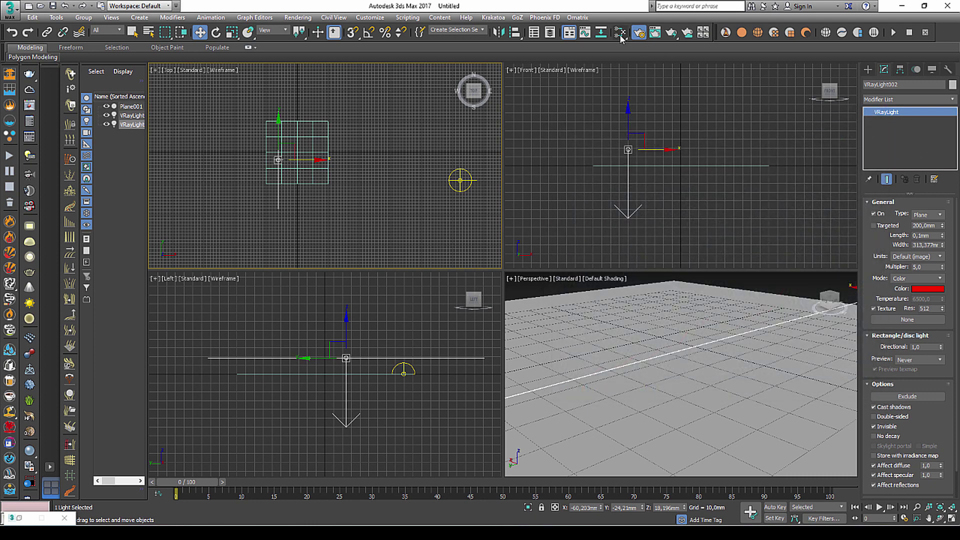
{"action": "left_click", "coordinate": [639, 33]}
{"action": "left_click", "coordinate": [871, 144]}
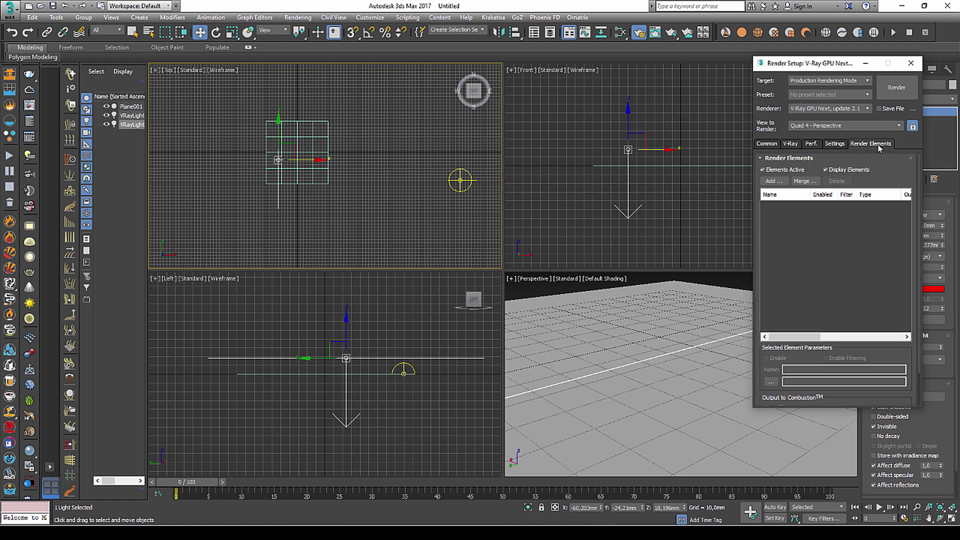
{"action": "left_click", "coordinate": [784, 182]}
{"action": "left_click", "coordinate": [790, 227]}
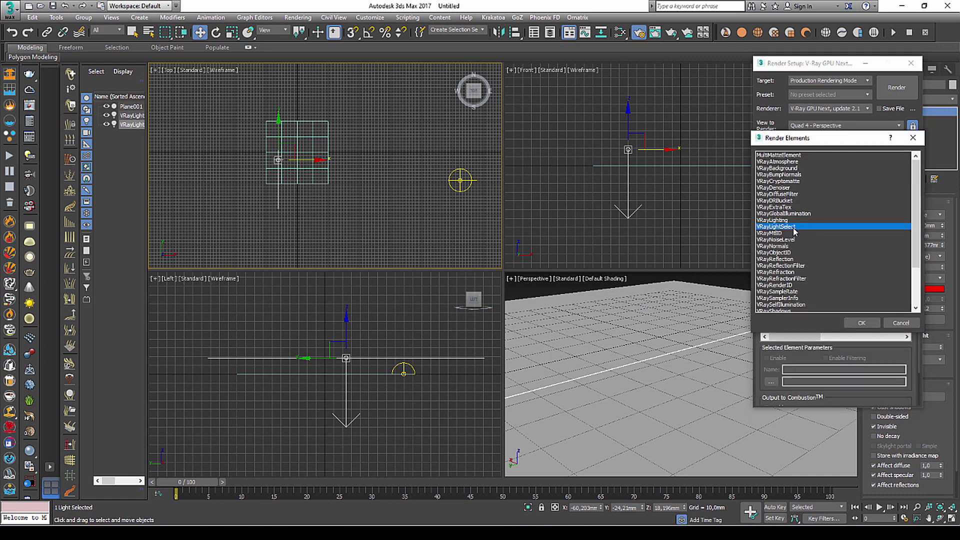
{"action": "double_click", "coordinate": [784, 227]}
{"action": "scroll", "coordinate": [891, 345], "scroll_direction": "down", "scroll_amount": 5}
{"action": "scroll", "coordinate": [890, 346], "scroll_direction": "down", "scroll_amount": 1}
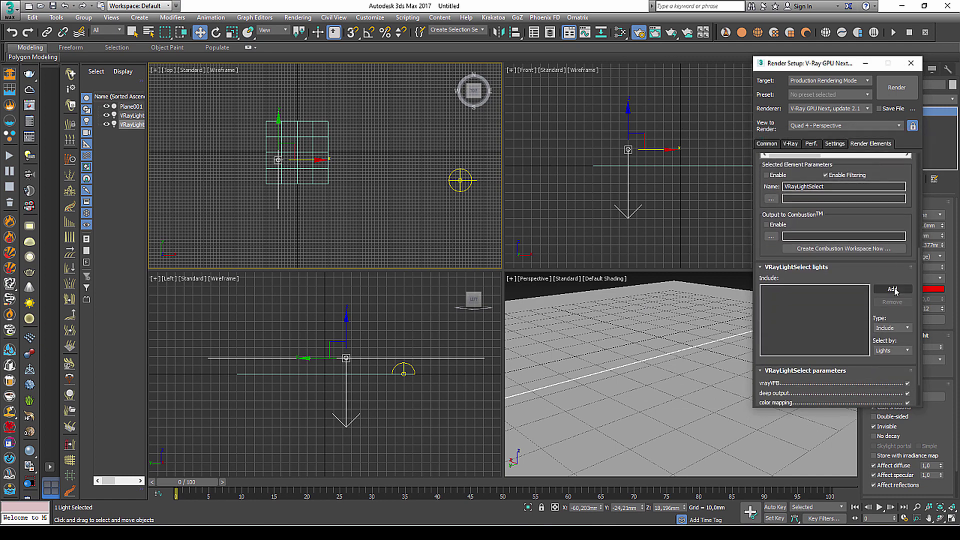
{"action": "left_click", "coordinate": [893, 289]}
{"action": "left_click", "coordinate": [347, 405]}
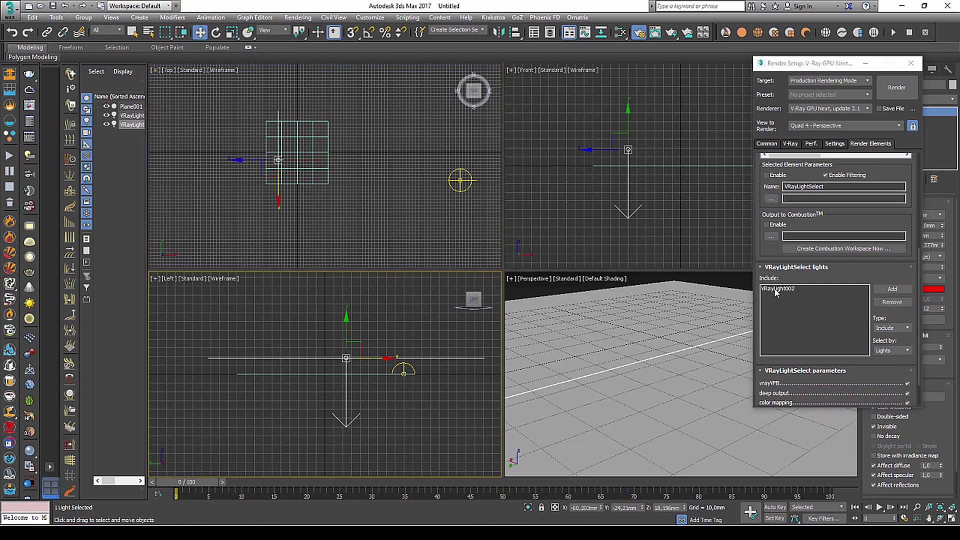
Set the render output size to the HDTV (video) preset, 1920x1080
{"action": "right_click", "coordinate": [717, 312]}
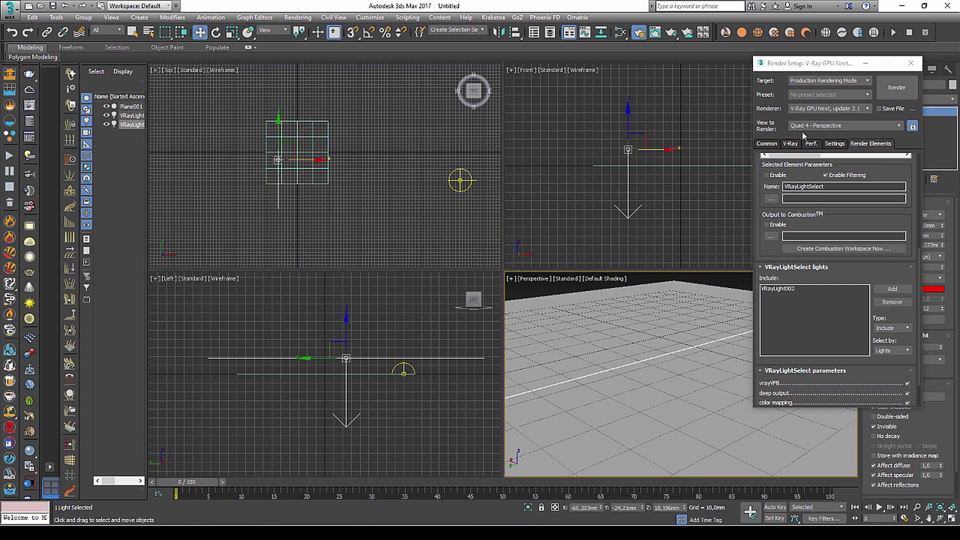
{"action": "left_click", "coordinate": [767, 143]}
{"action": "left_click", "coordinate": [801, 271]}
{"action": "left_click", "coordinate": [773, 398]}
{"action": "right_click", "coordinate": [645, 328]}
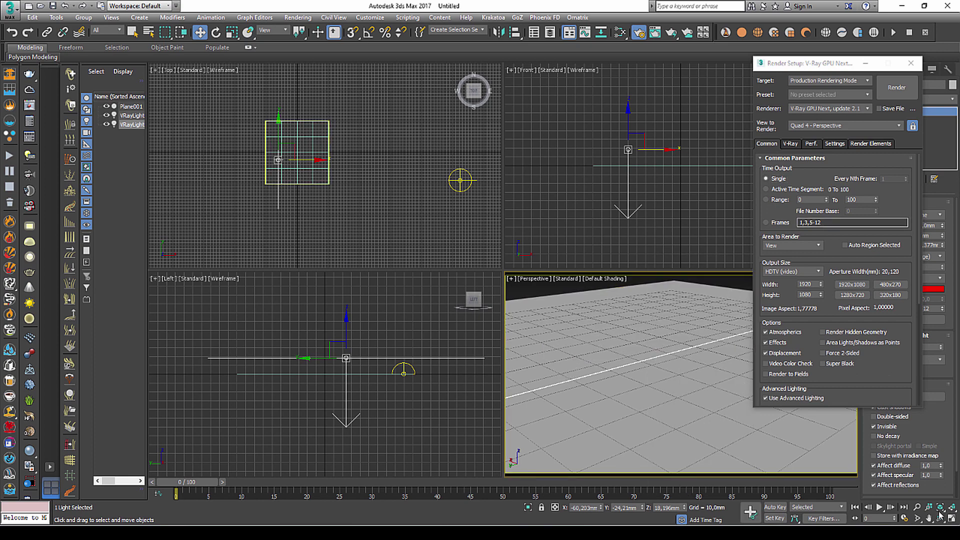
Orbit the perspective view slightly and start the 1920x1080 terrain render
{"action": "middle_click_drag", "start_coordinate": [691, 377], "coordinate": [703, 375], "text": "alt"}
{"action": "key", "text": "Escape"}
{"action": "left_click", "coordinate": [896, 88]}
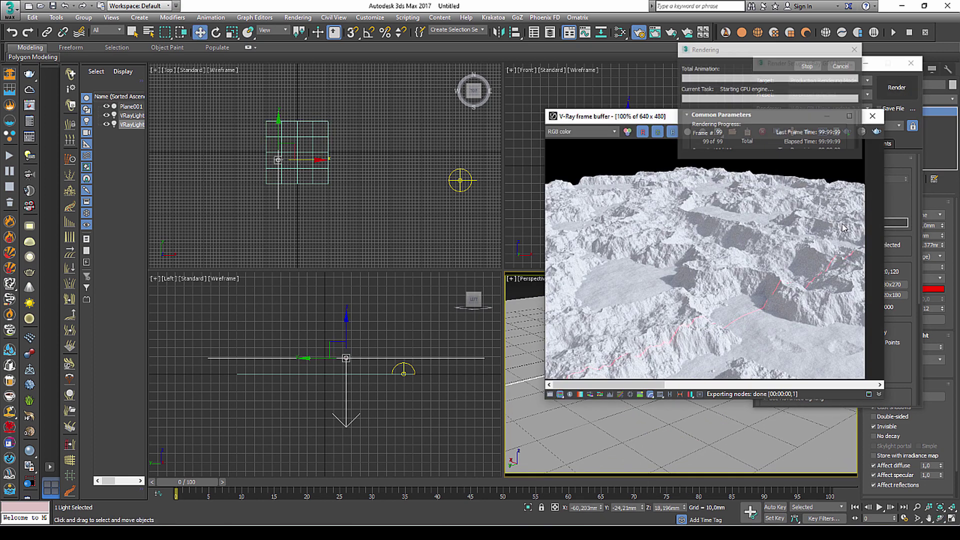
{"action": "left_click_drag", "start_coordinate": [840, 85], "coordinate": [395, 88]}
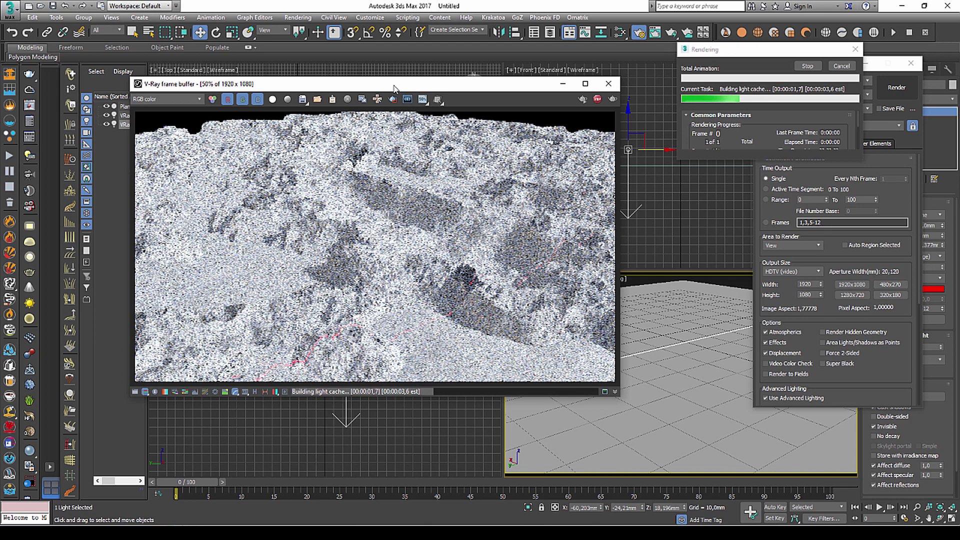
{"action": "left_click_drag", "start_coordinate": [395, 88], "coordinate": [404, 56]}
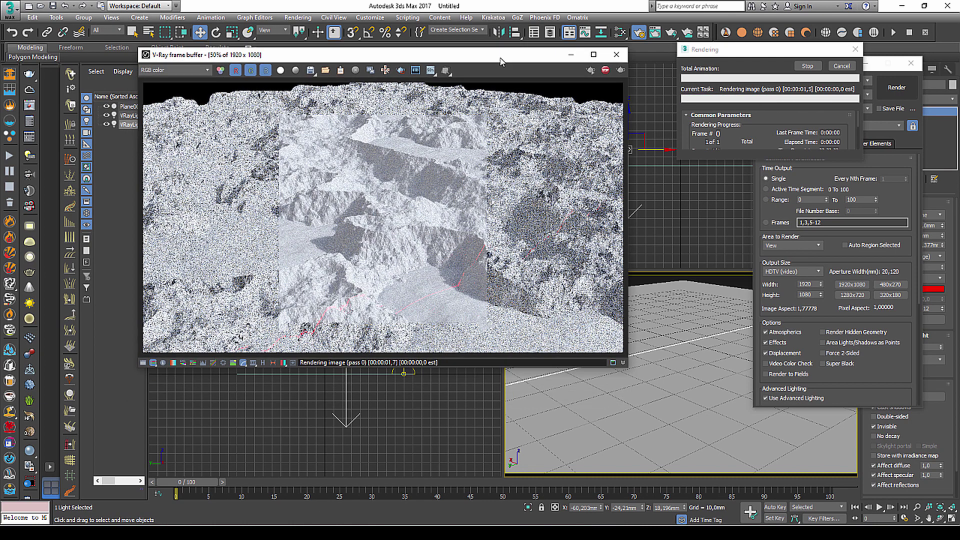
{"action": "scroll", "coordinate": [475, 286], "scroll_direction": "up", "scroll_amount": 2}
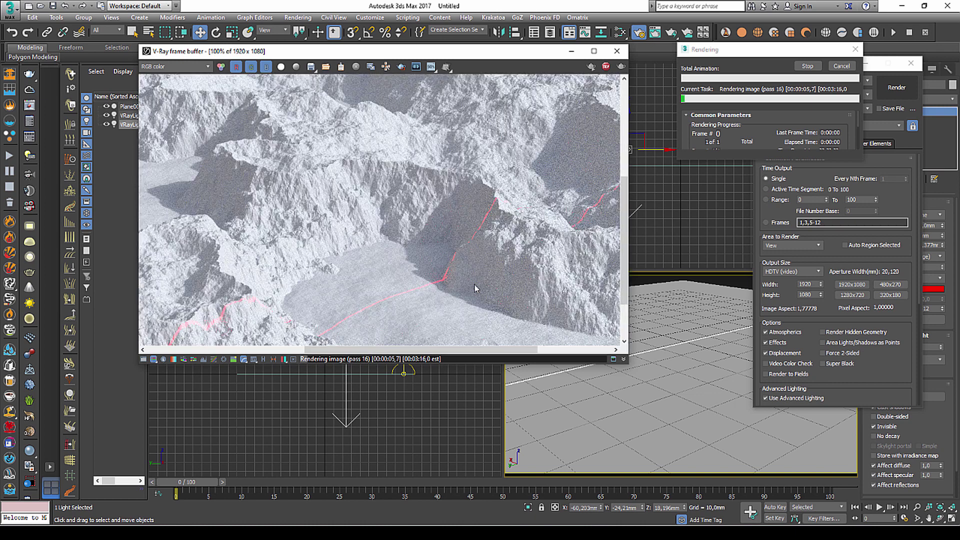
{"action": "scroll", "coordinate": [475, 288], "scroll_direction": "down", "scroll_amount": 2}
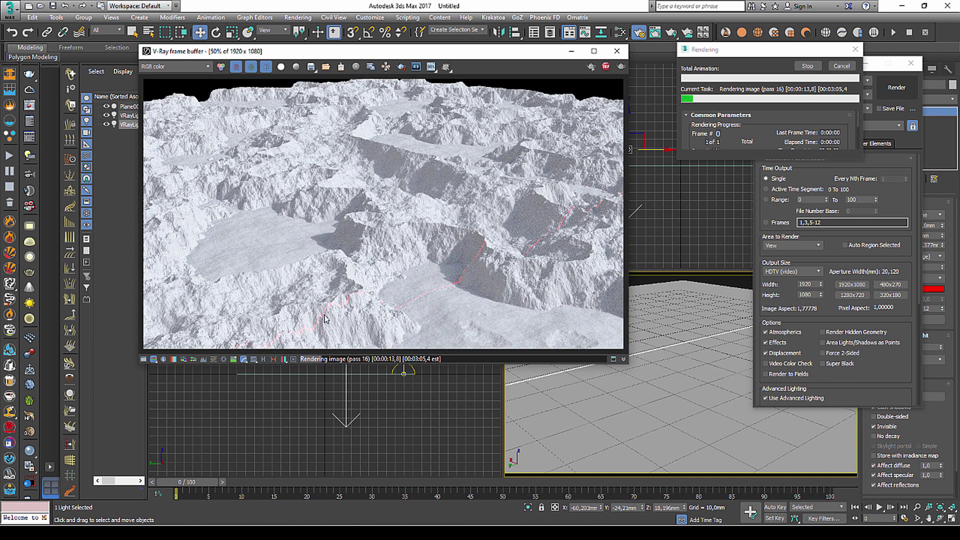
View the VRayLightSelect channel in the frame buffer, then return to RGB color
{"action": "left_click", "coordinate": [175, 67]}
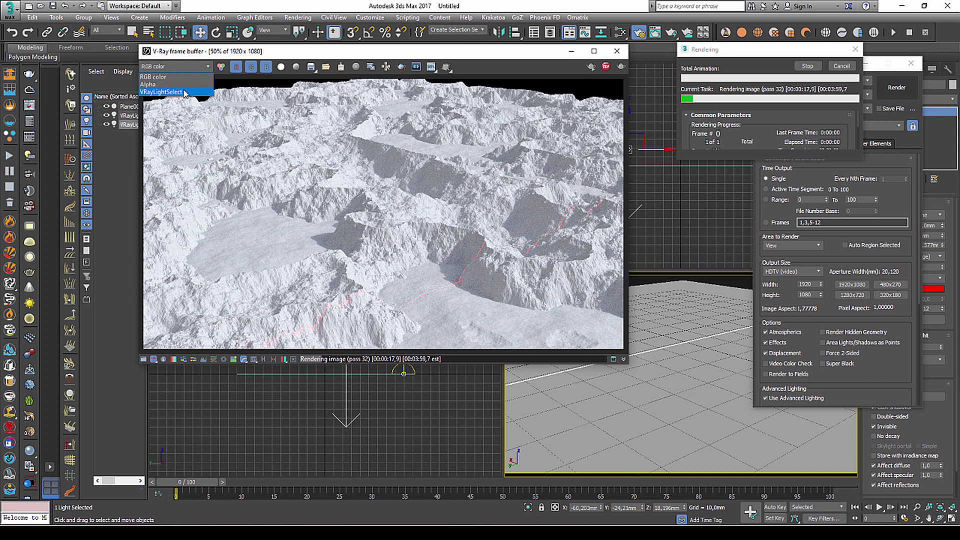
{"action": "left_click", "coordinate": [185, 94]}
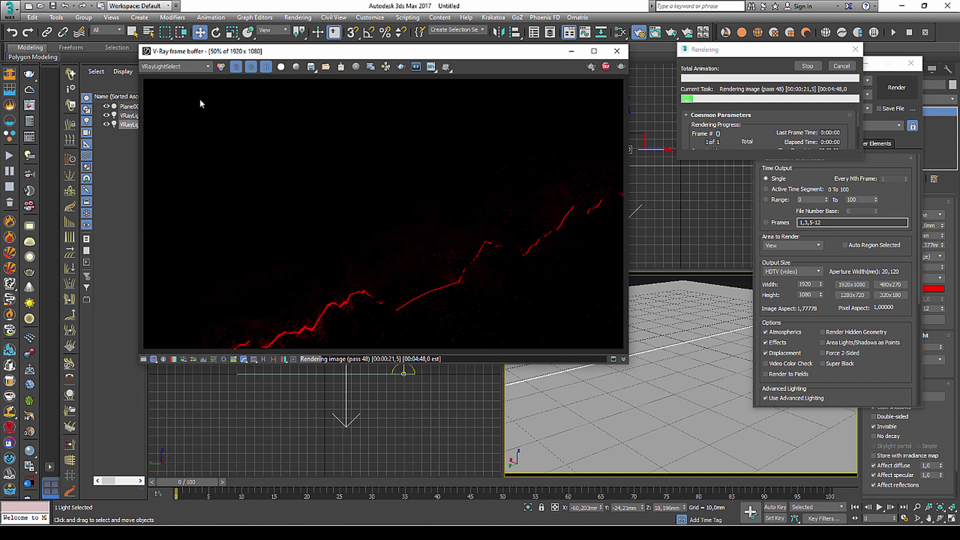
{"action": "left_click", "coordinate": [175, 67]}
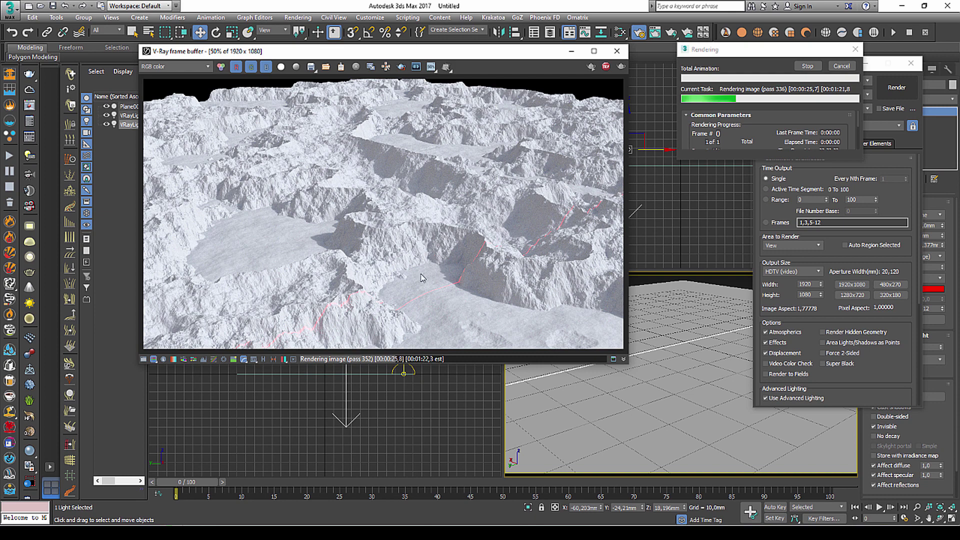
{"action": "left_click_drag", "start_coordinate": [627, 367], "coordinate": [811, 466]}
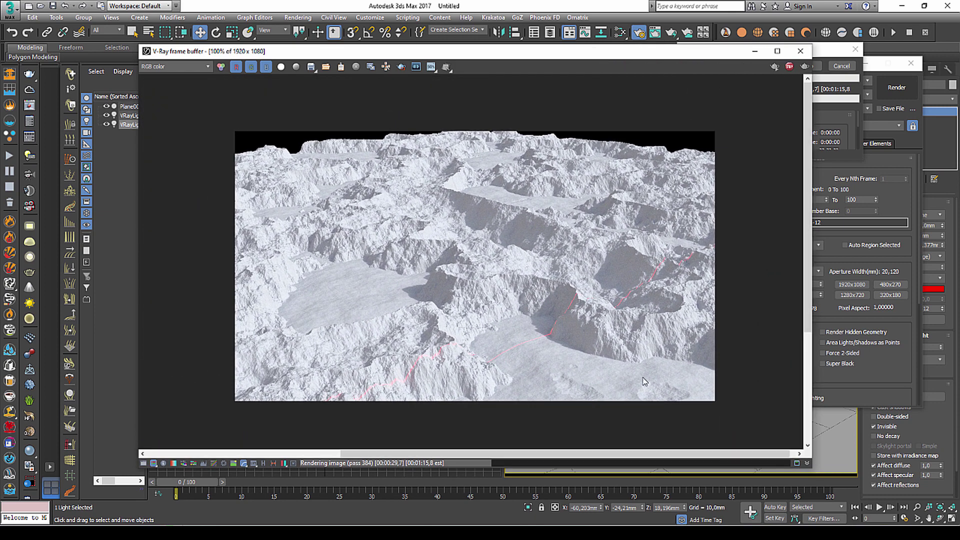
{"action": "scroll", "coordinate": [635, 325], "scroll_direction": "up", "scroll_amount": 2}
{"action": "scroll", "coordinate": [628, 281], "scroll_direction": "up", "scroll_amount": 1}
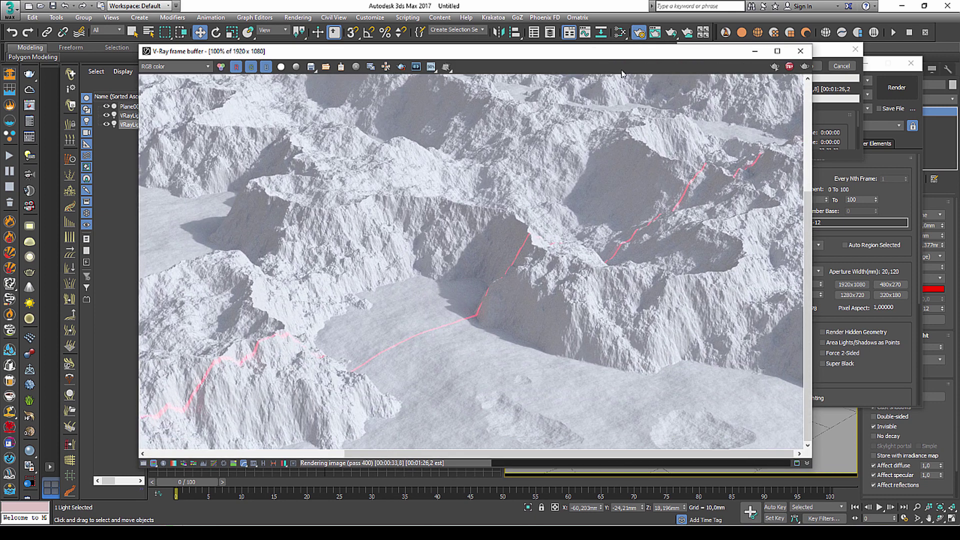
{"action": "left_click_drag", "start_coordinate": [633, 53], "coordinate": [584, 45]}
{"action": "scroll", "coordinate": [549, 288], "scroll_direction": "down", "scroll_amount": 1}
Stop the render, recheck the isolated red streak in VRayLightSelect, then return to RGB color
{"action": "left_click", "coordinate": [830, 75]}
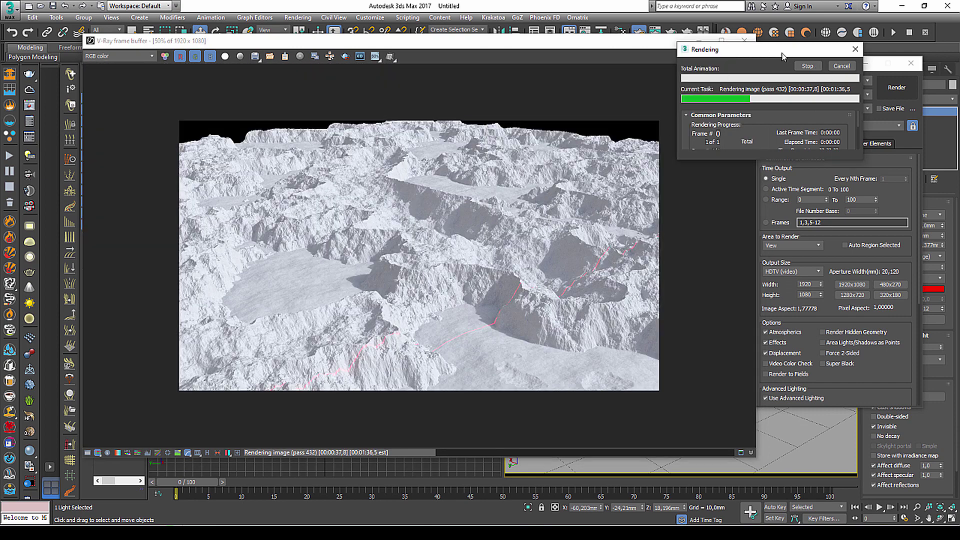
{"action": "left_click", "coordinate": [807, 67]}
{"action": "left_click", "coordinate": [107, 58]}
{"action": "left_click", "coordinate": [110, 84]}
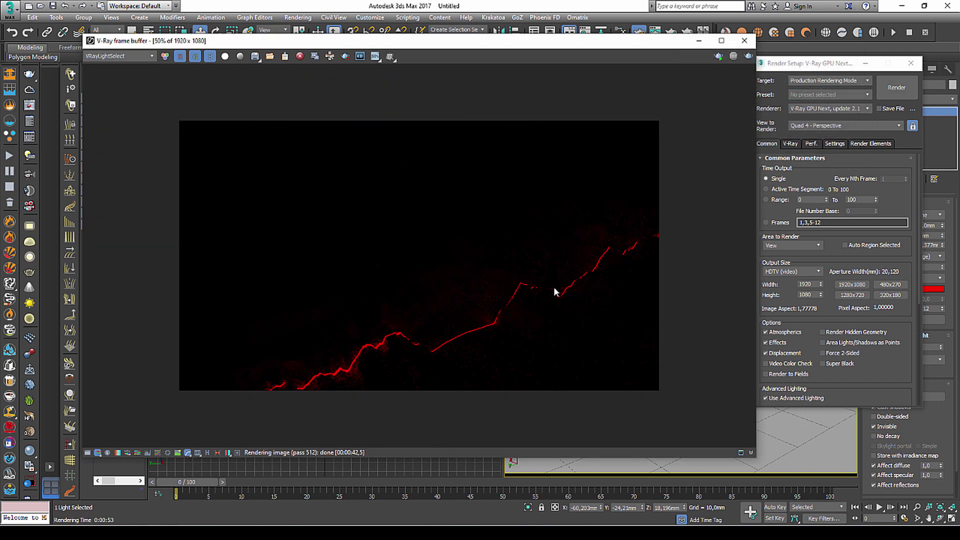
{"action": "left_click", "coordinate": [107, 57]}
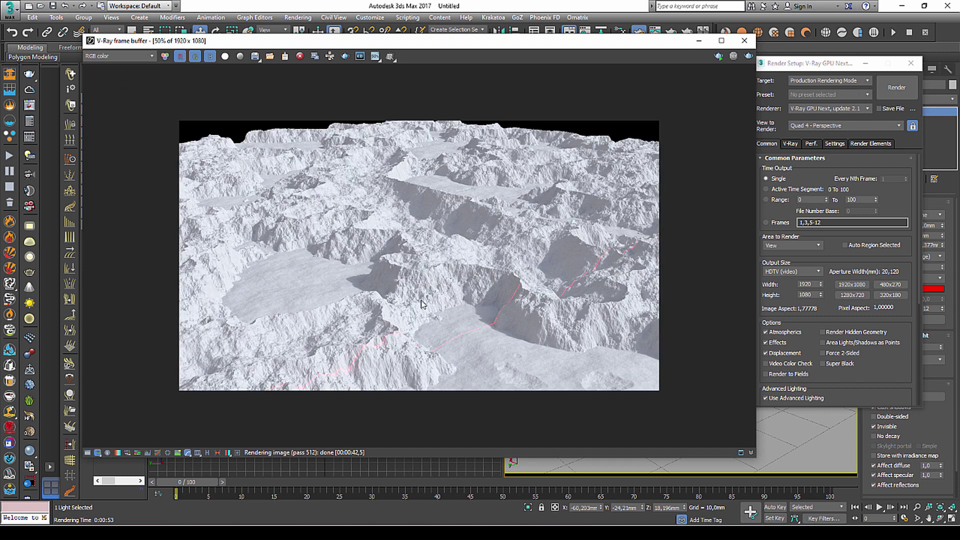